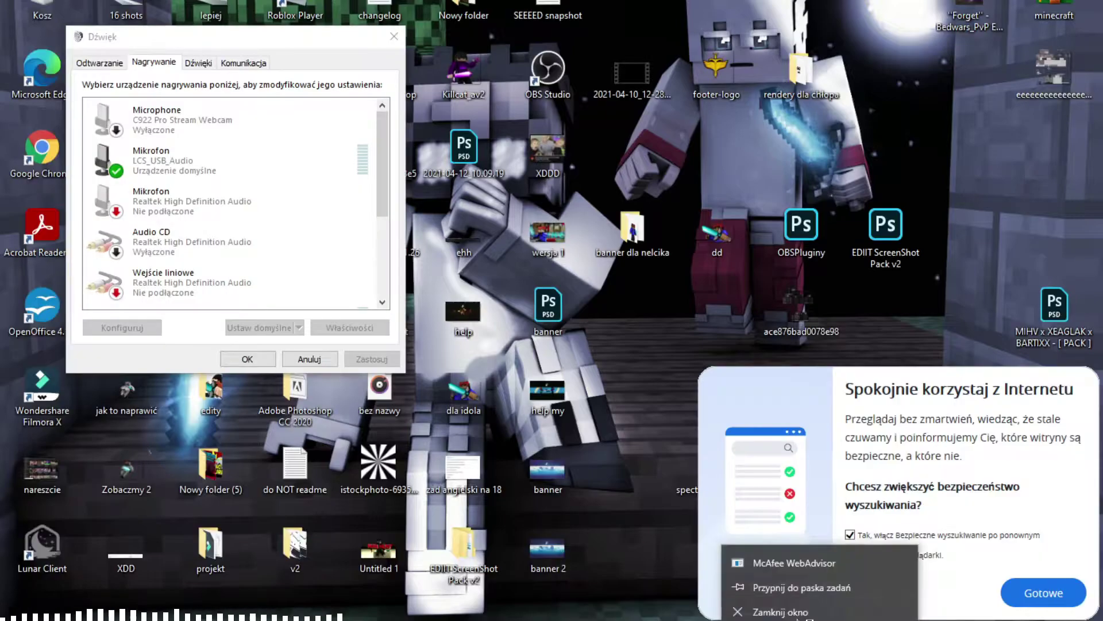
Open a render from the desktop folder "rendery dla chłopa" and the file MIHV x XEAGLAK x BARTIXX - [ PACK ] in Photoshop
key(super+d)
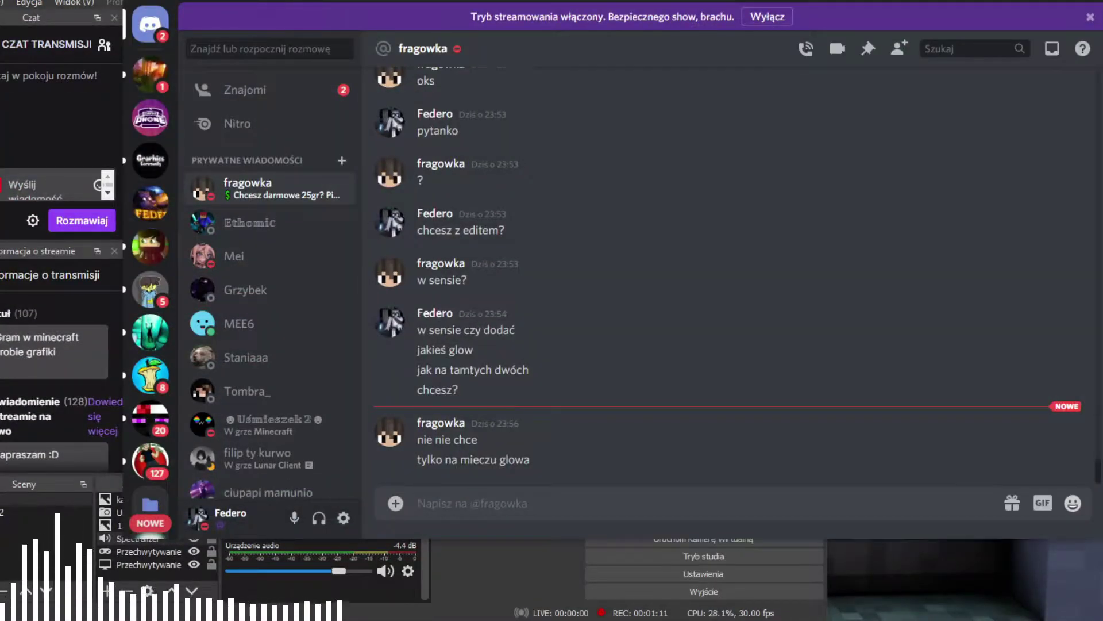
key(super+d)
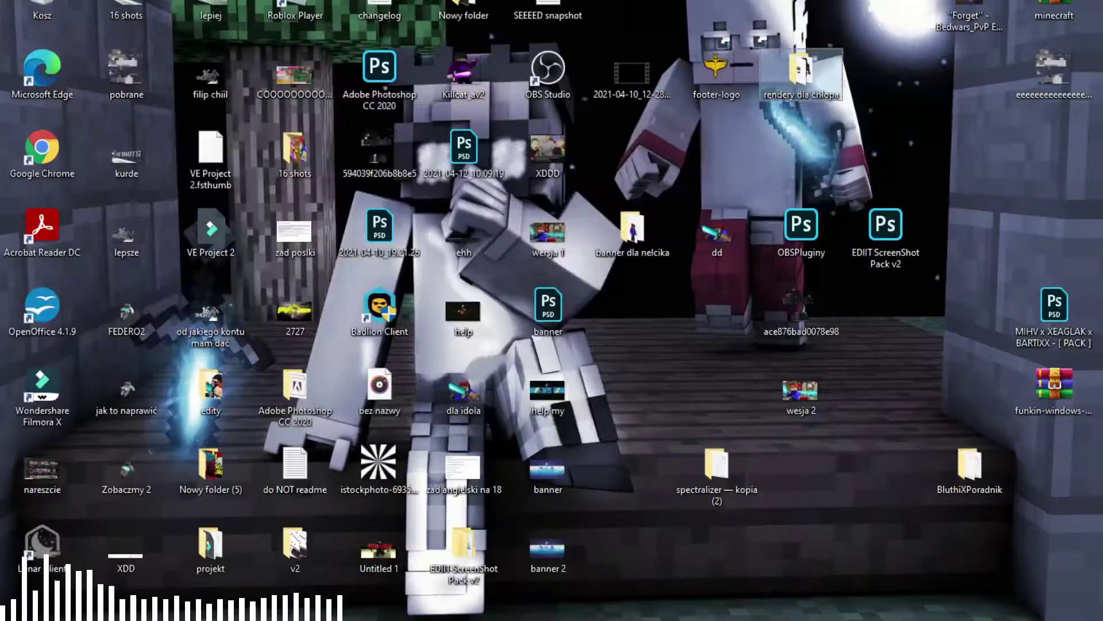
key(super+d)
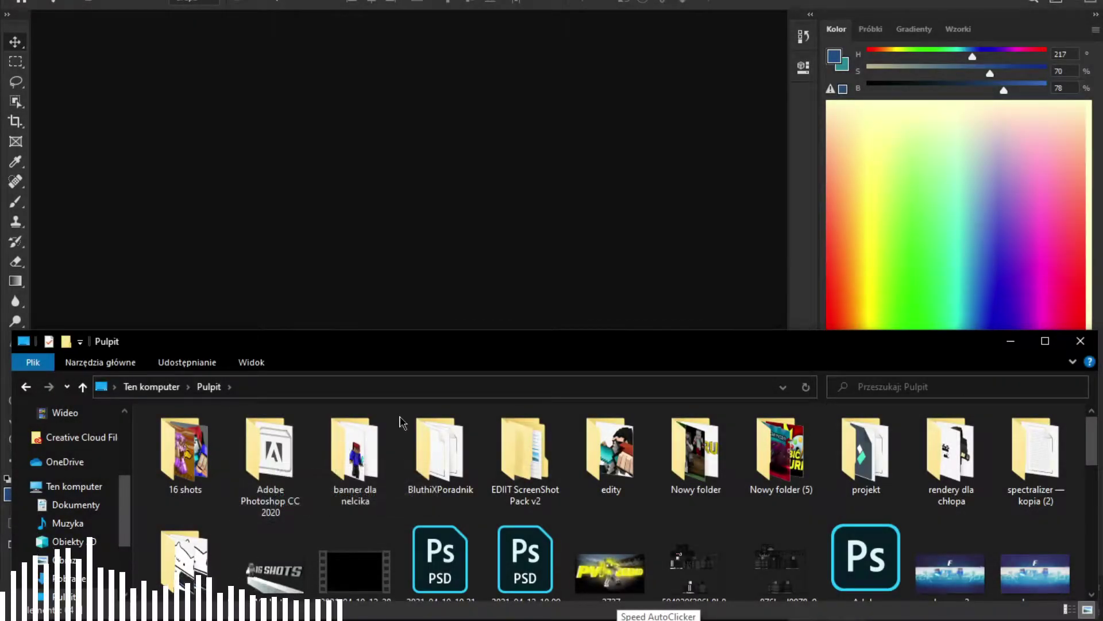
scroll(365, 474, down, 1)
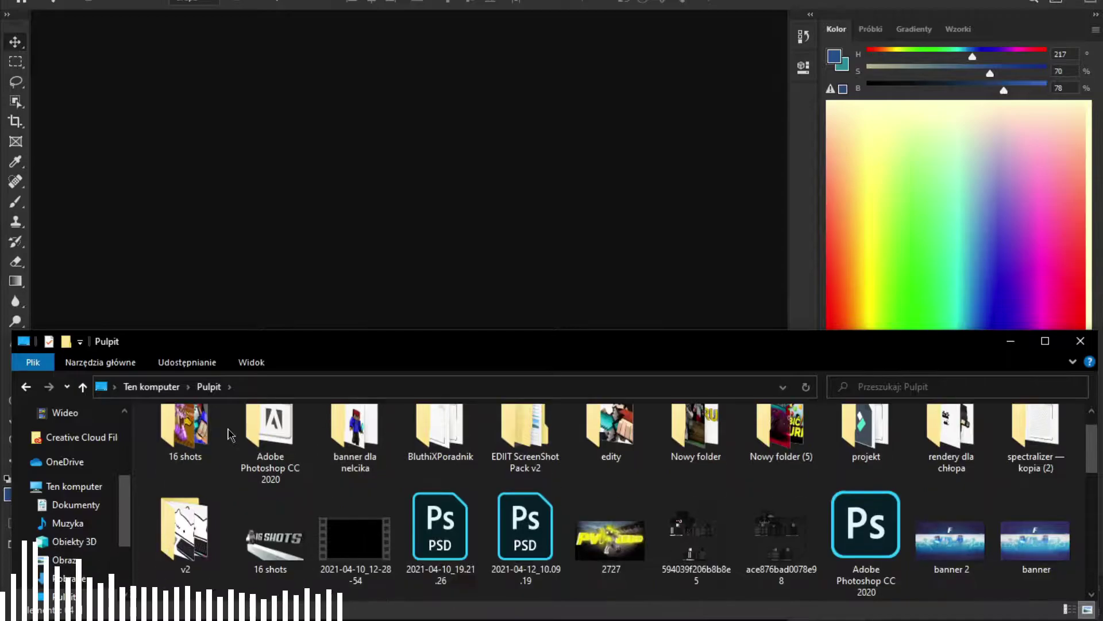
scroll(407, 486, down, 4)
scroll(407, 487, up, 2)
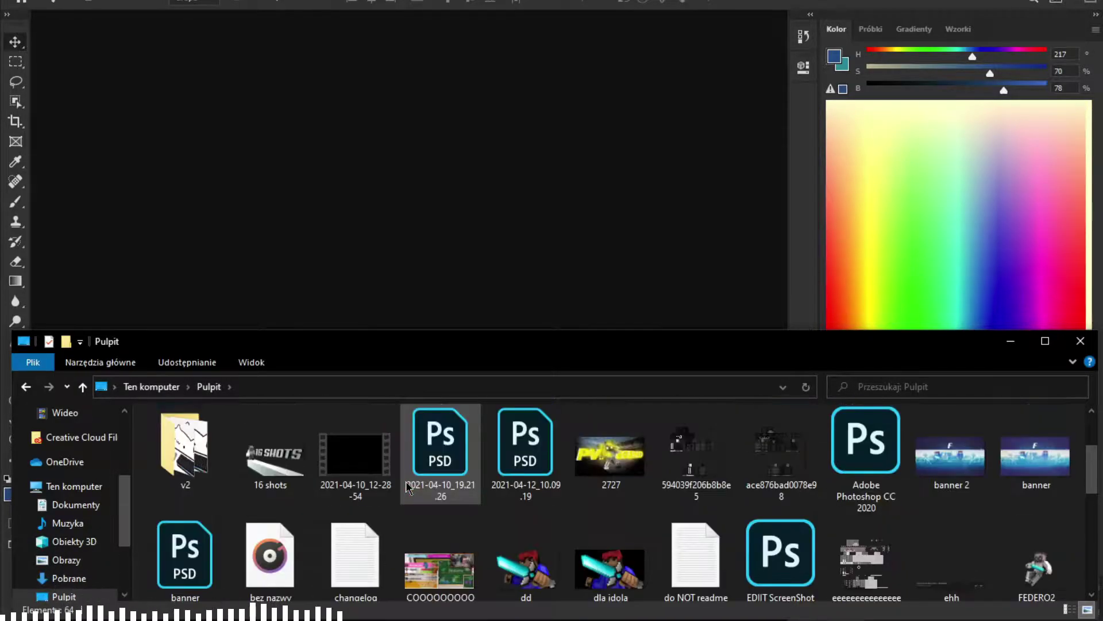
scroll(407, 487, down, 4)
scroll(407, 487, up, 6)
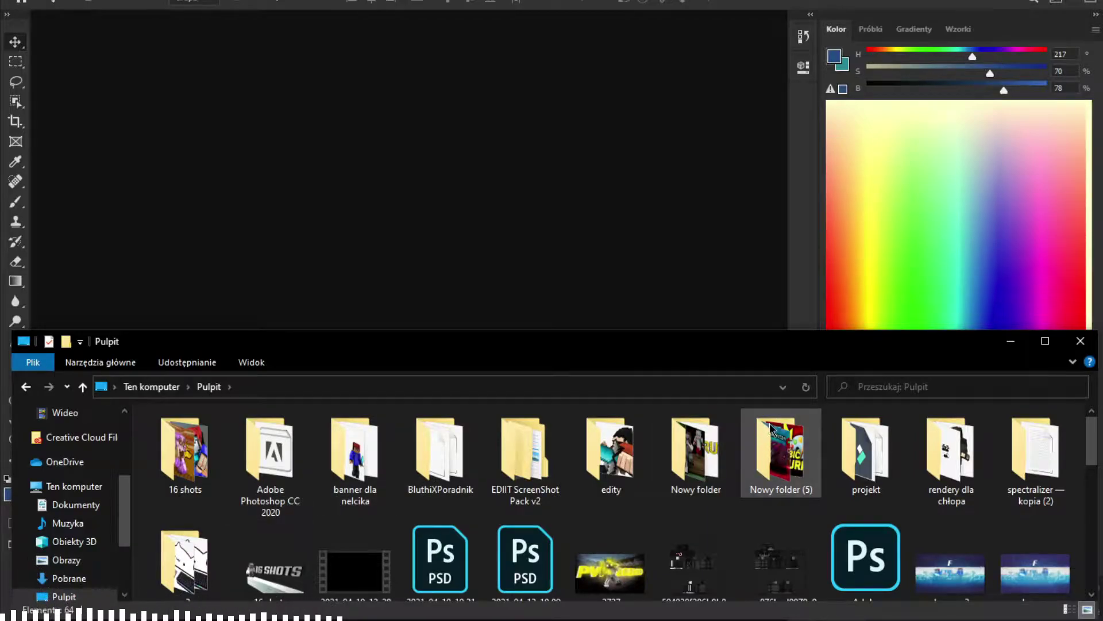
double_click(951, 454)
drag(354, 457, 522, 174)
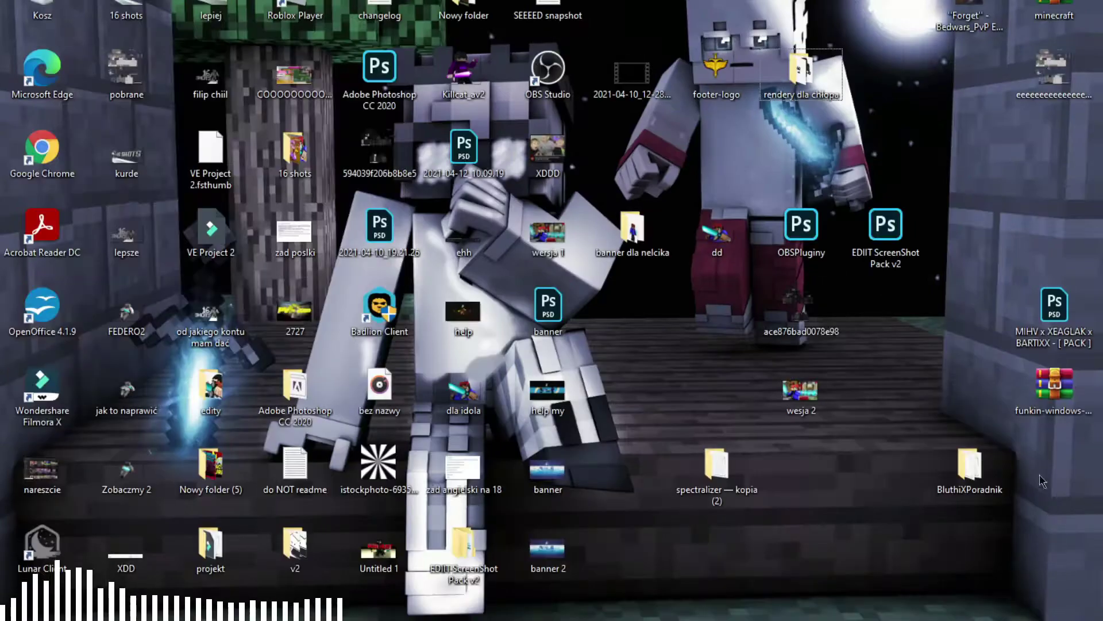
double_click(1054, 311)
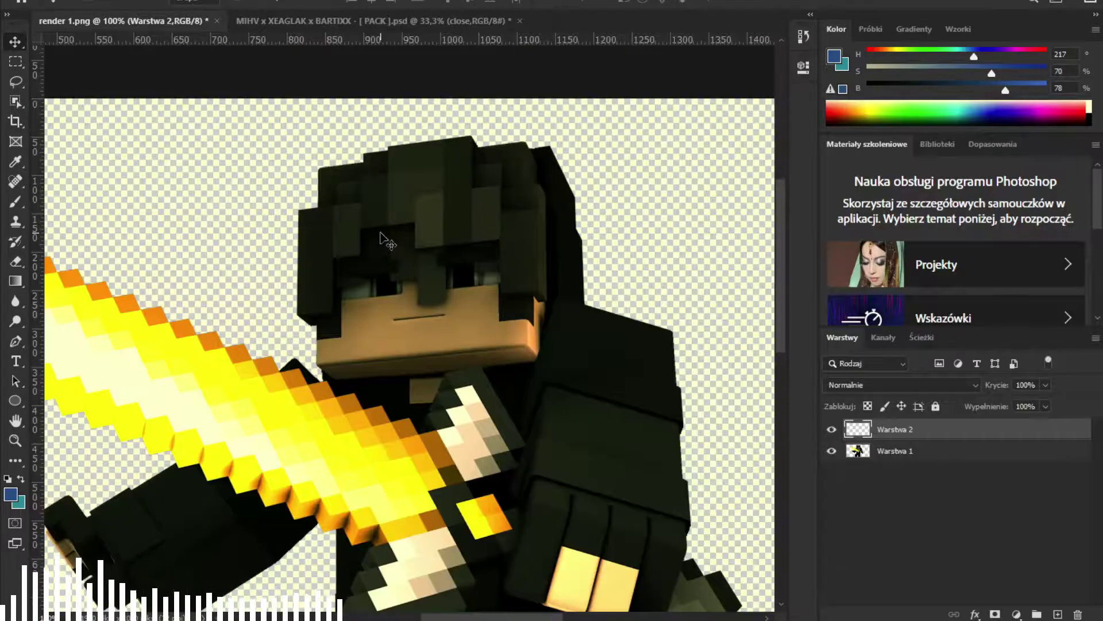
Paint white vertical highlights on both sides of each pupil on Warstwa 2, using a soft round 9 px brush
scroll(381, 237, up, 5)
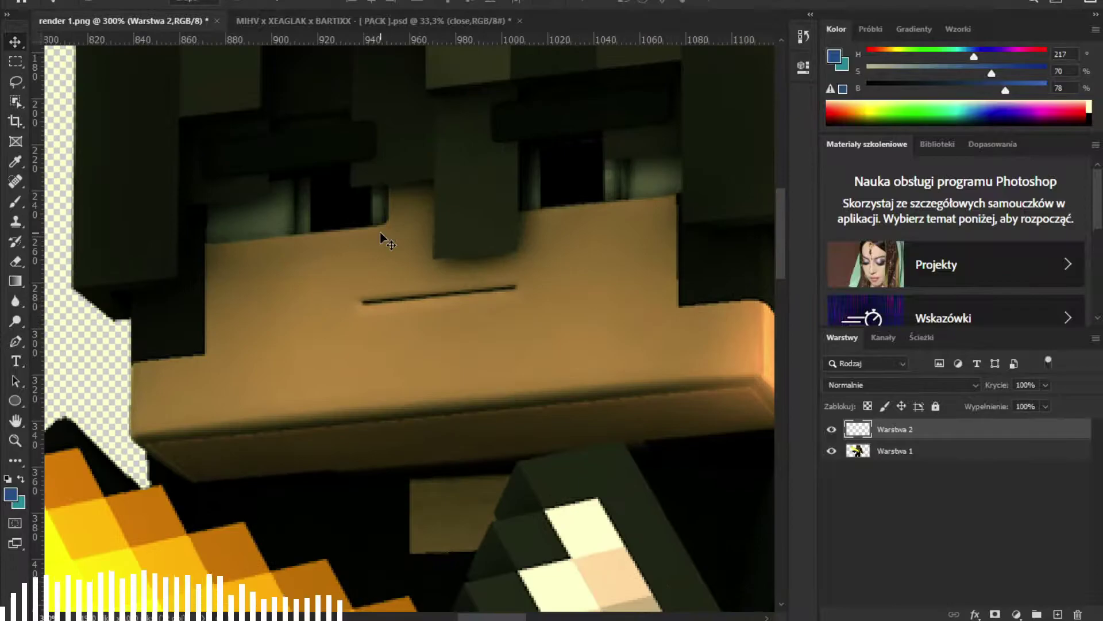
scroll(345, 270, up, 3)
click(16, 202)
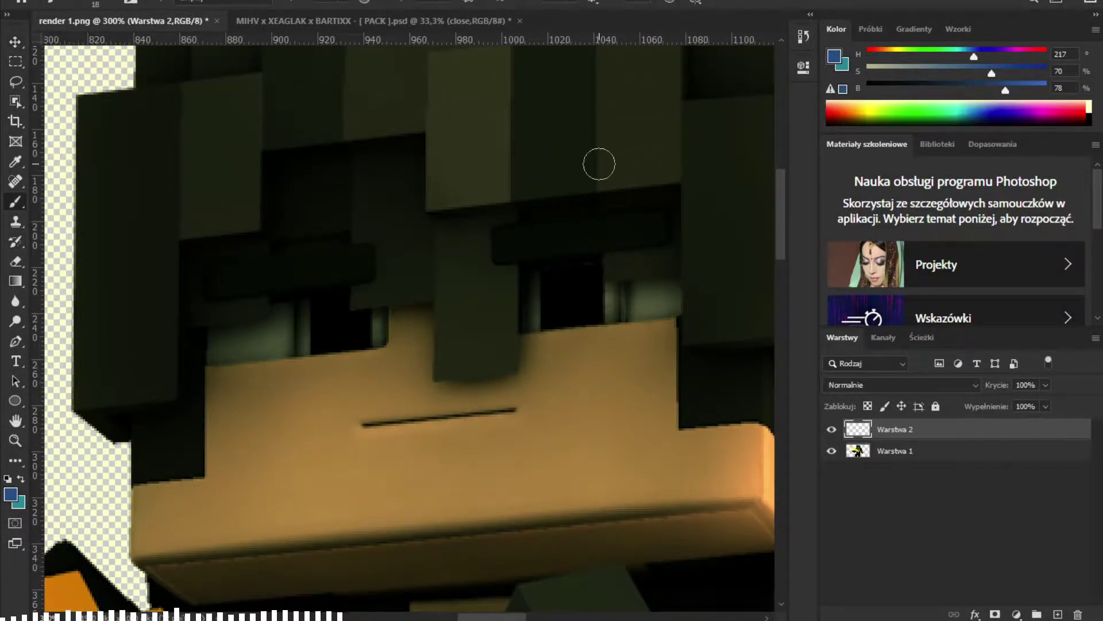
right_click(572, 182)
click(924, 69)
click(868, 67)
click(1045, 85)
right_click(371, 275)
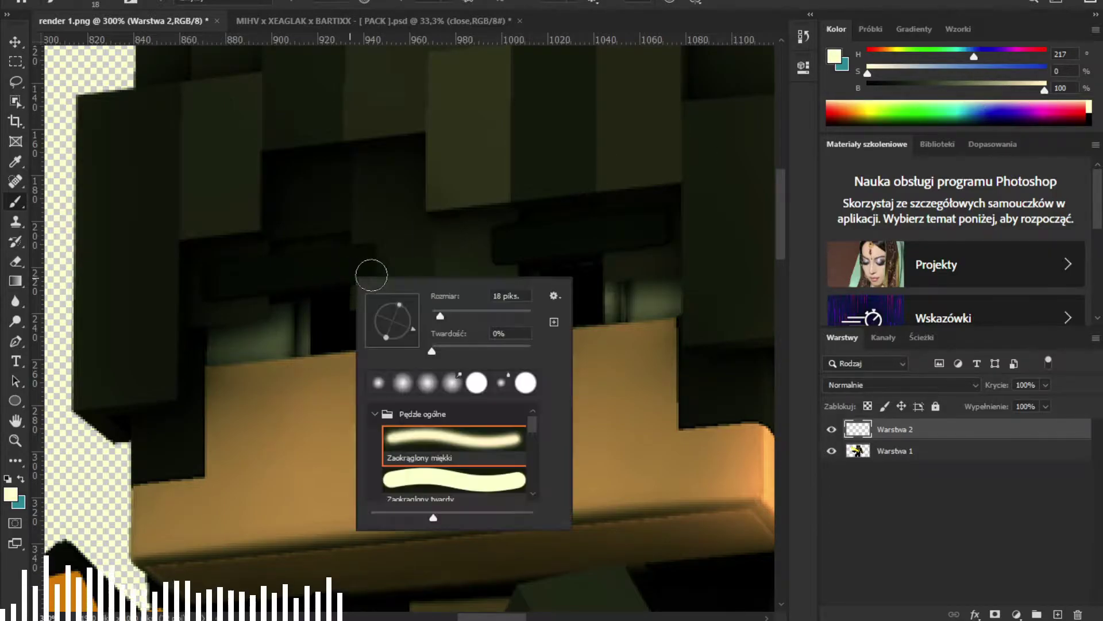
click(304, 308)
shift+click(302, 351)
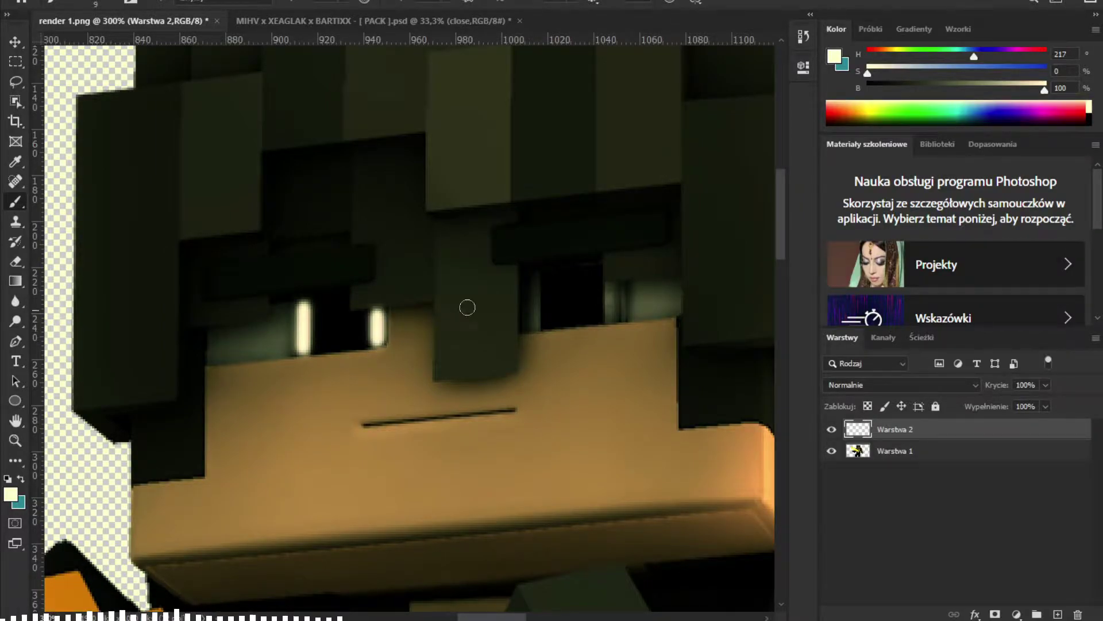
shift+click(534, 328)
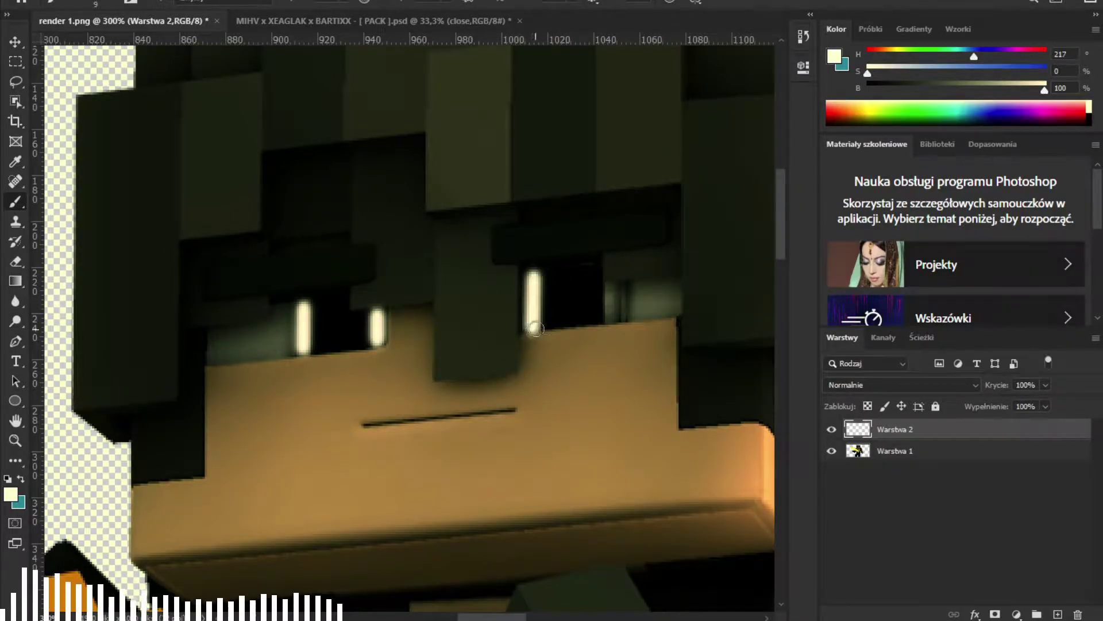
shift+click(615, 321)
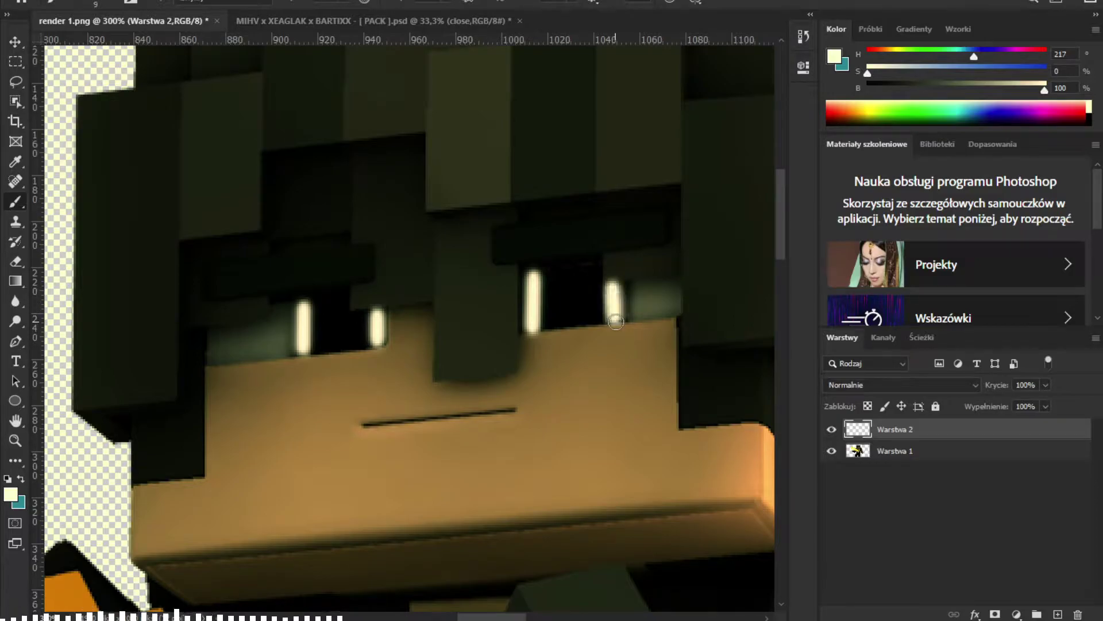
Set the blend mode of Warstwa 2 to Nakładka so the eye highlights blend into the render
click(866, 387)
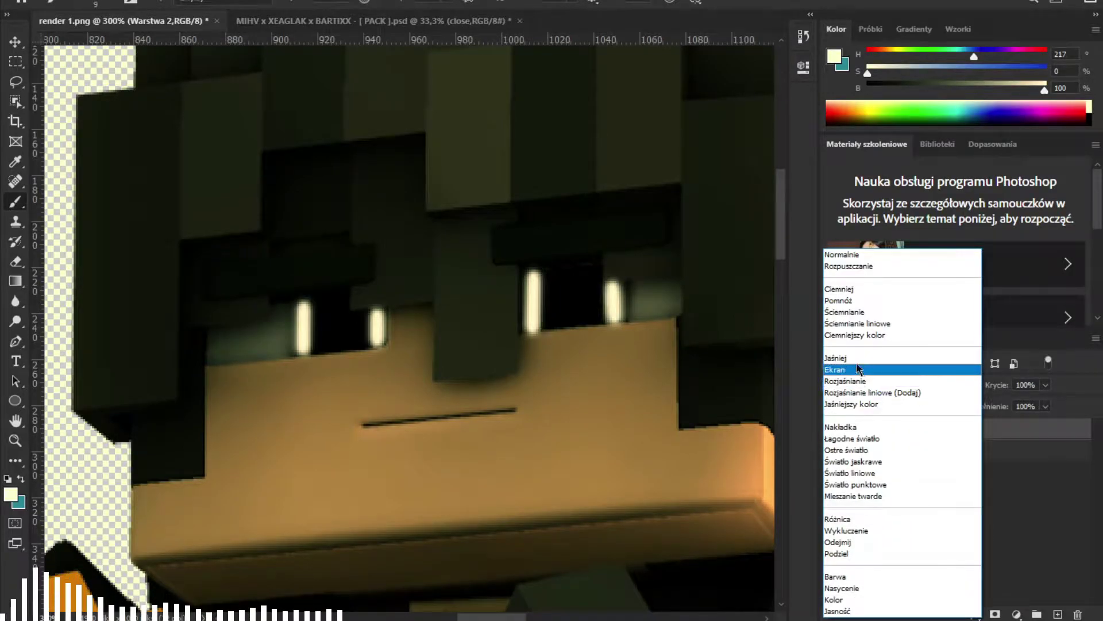
click(835, 436)
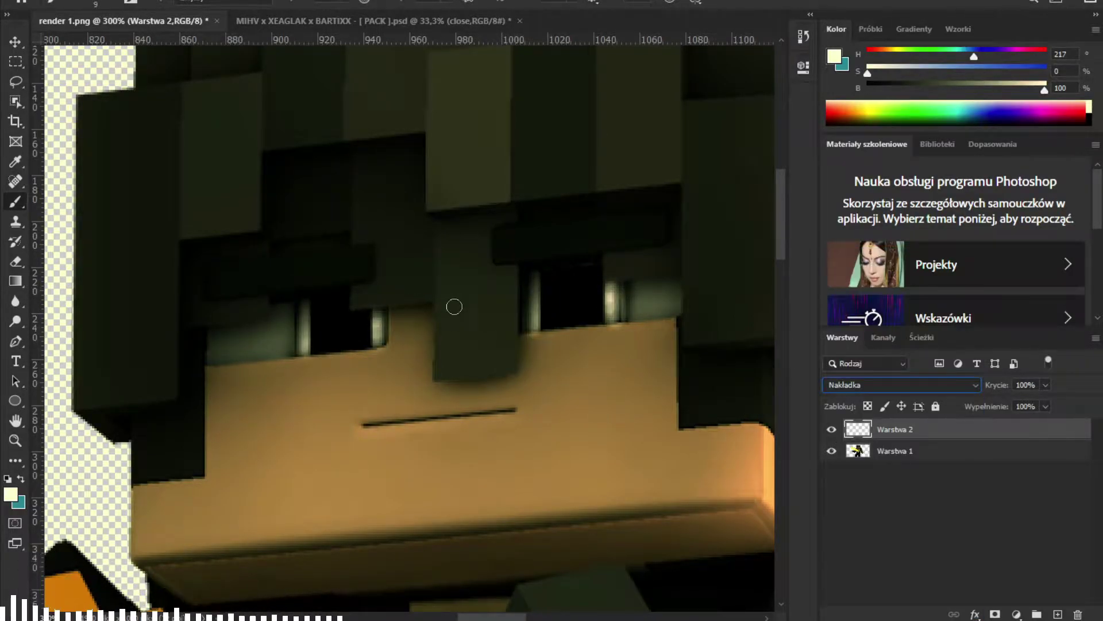
click(17, 263)
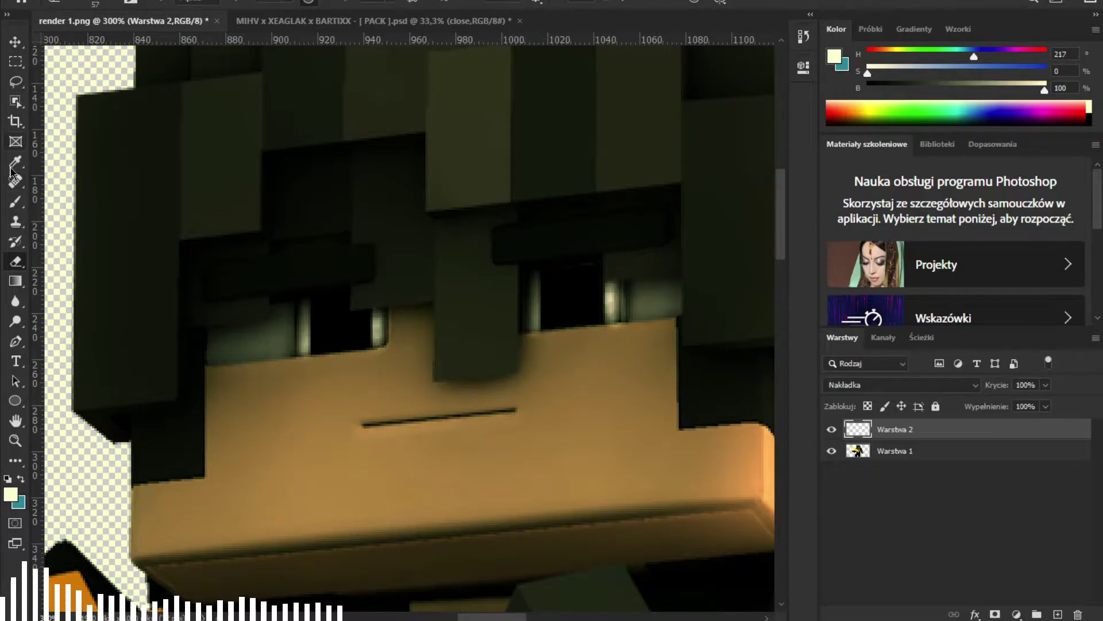
click(16, 202)
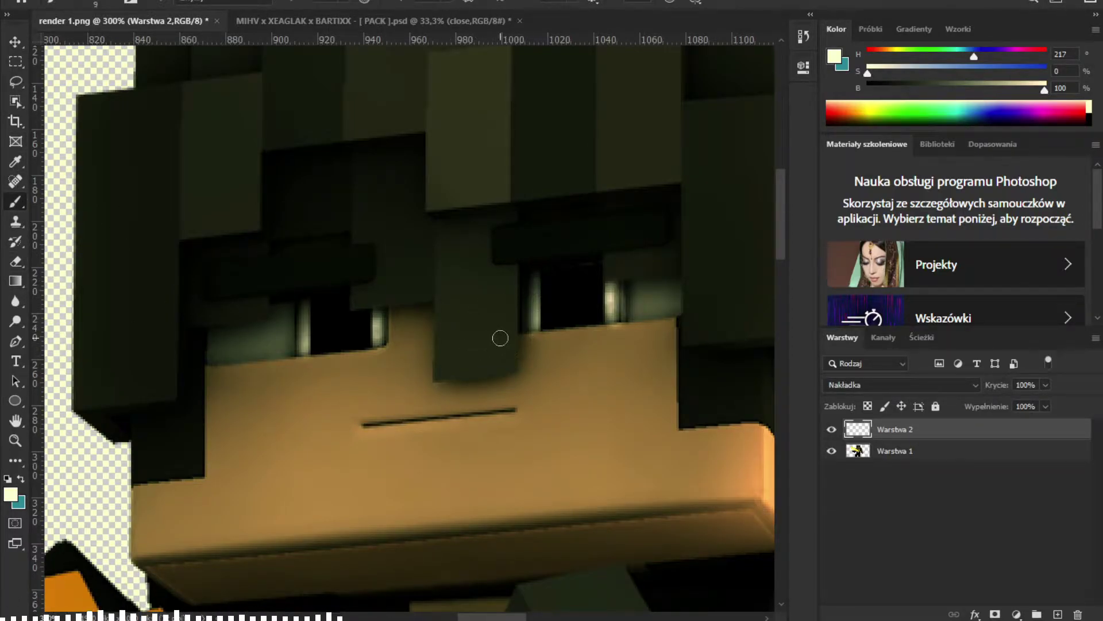
Try Warstwa 2 in Normalnie mode with a small lasso selection below one eye, clearing the selection and restoring Nakładka
click(928, 388)
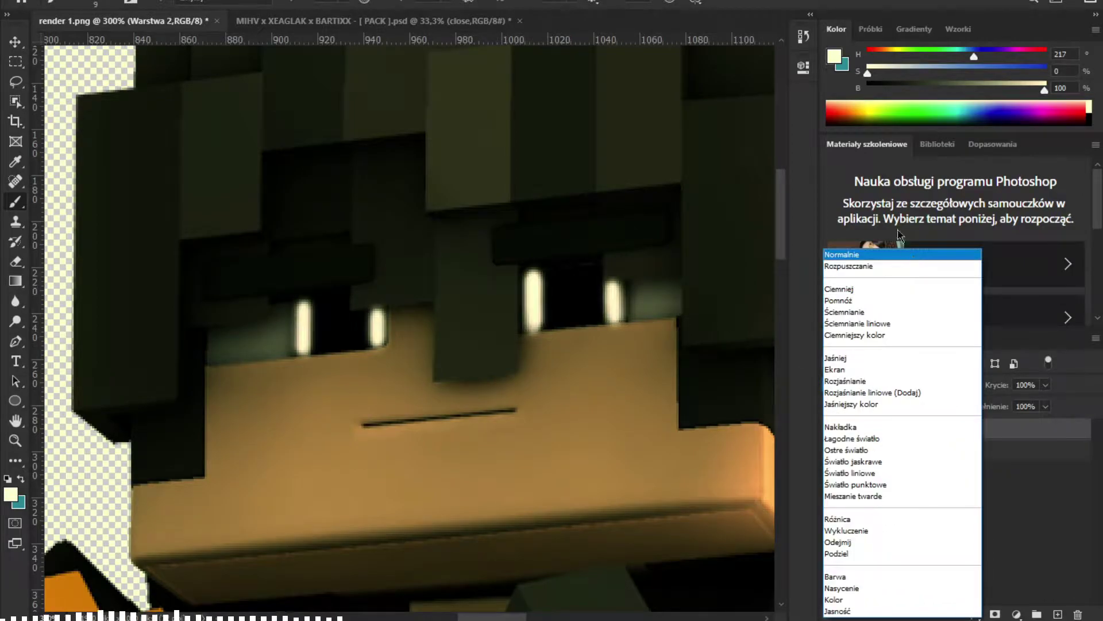
click(869, 260)
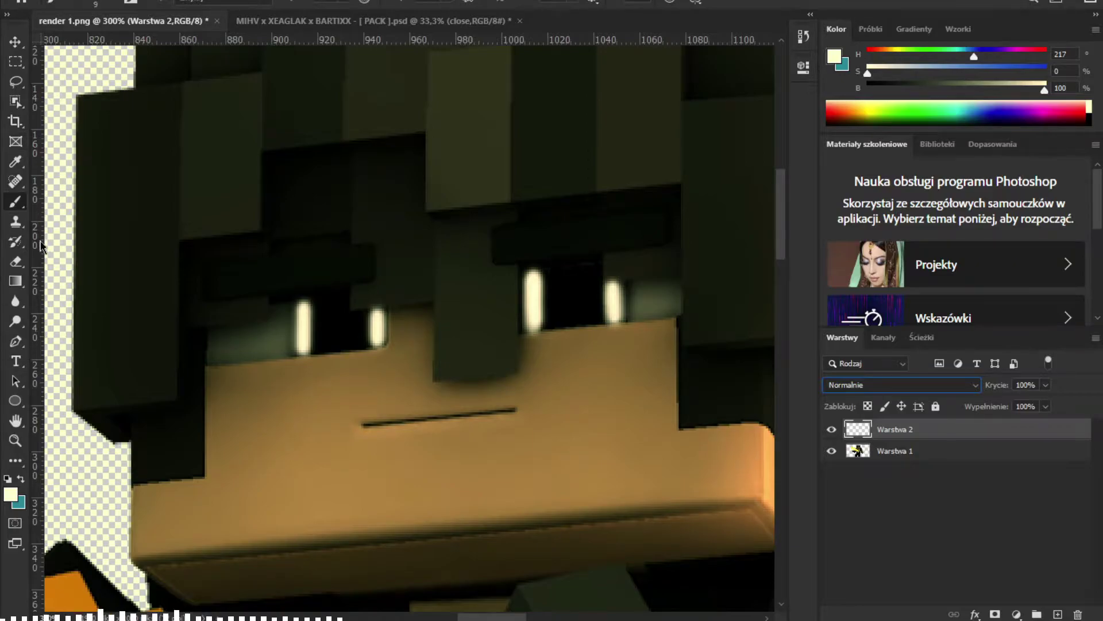
click(16, 81)
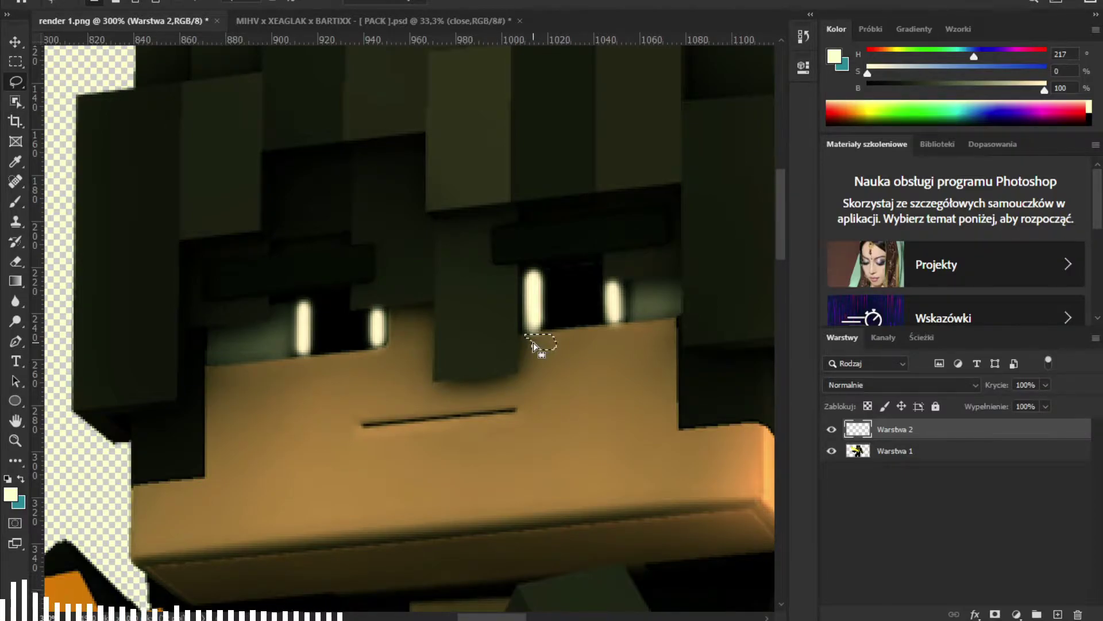
key(v)
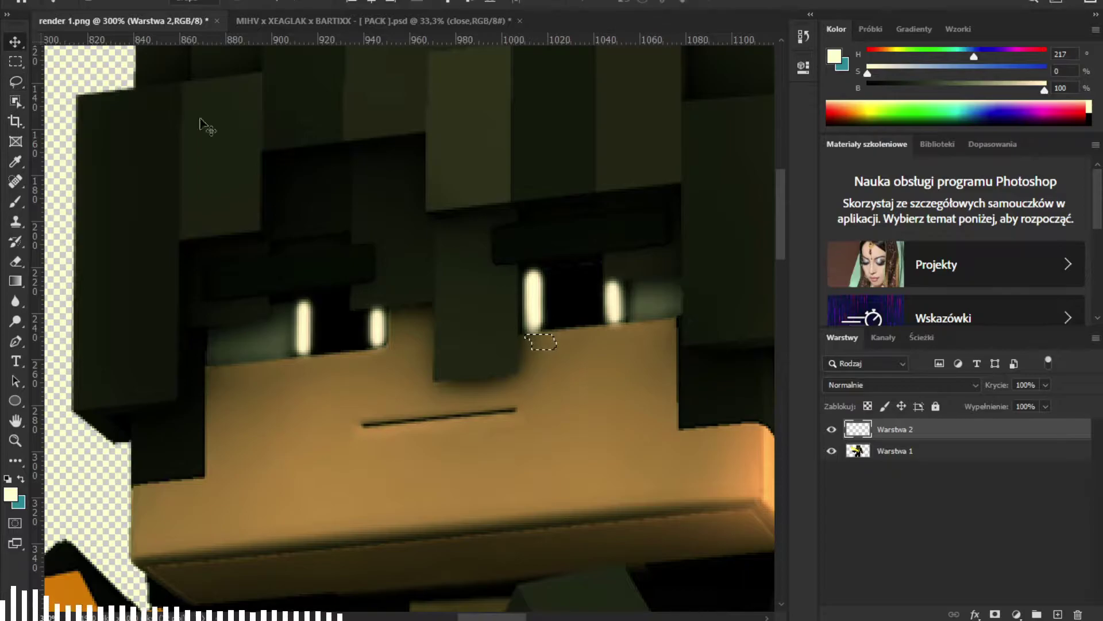
click(19, 64)
click(217, 131)
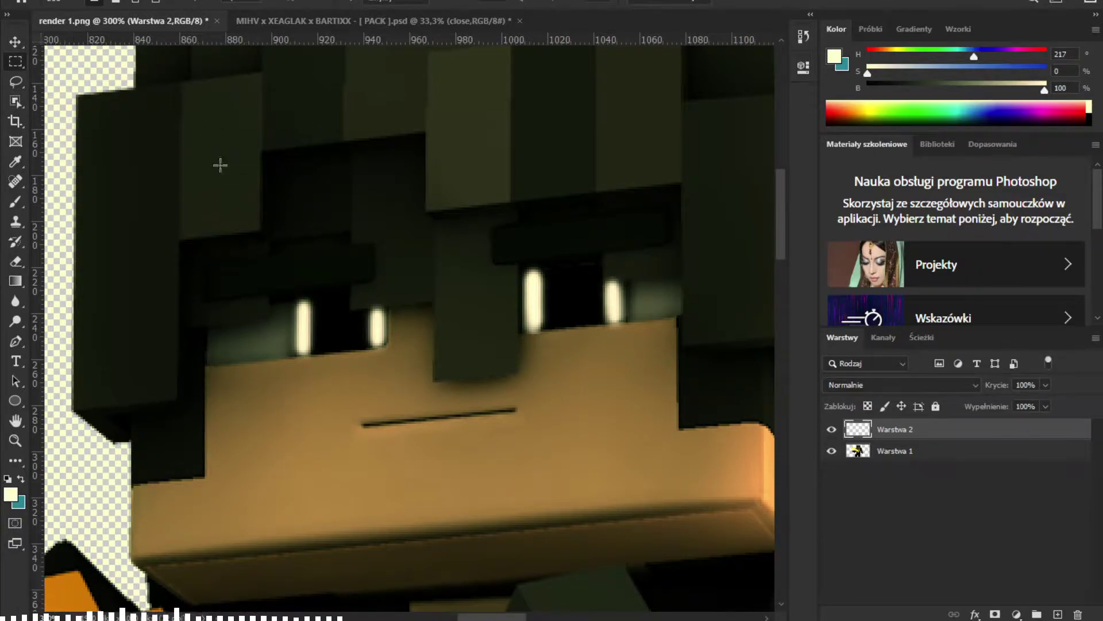
click(877, 392)
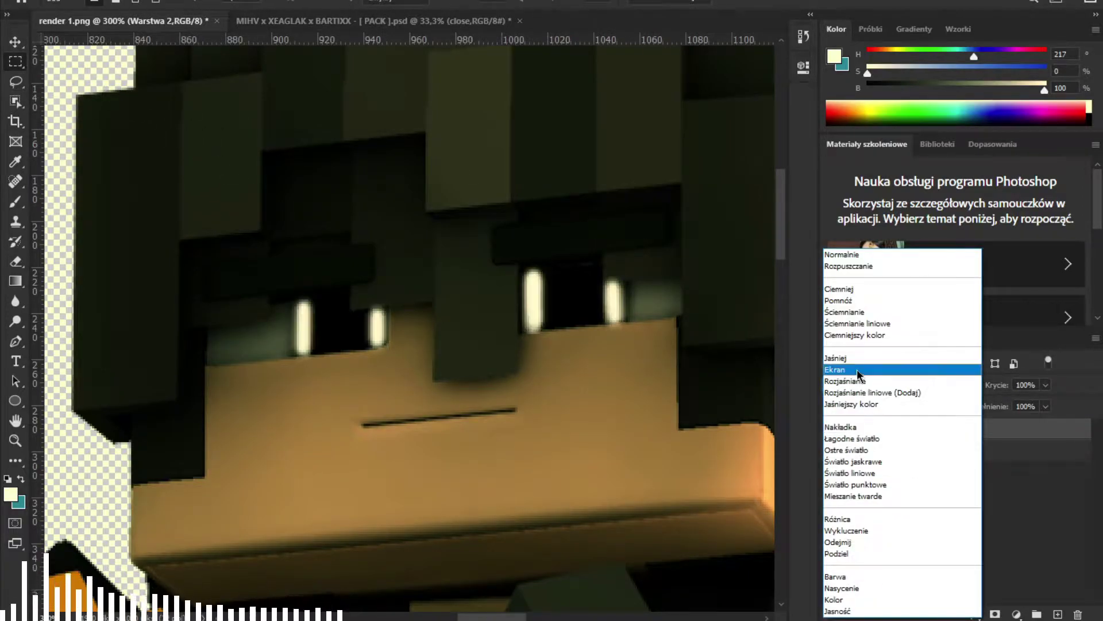
click(853, 427)
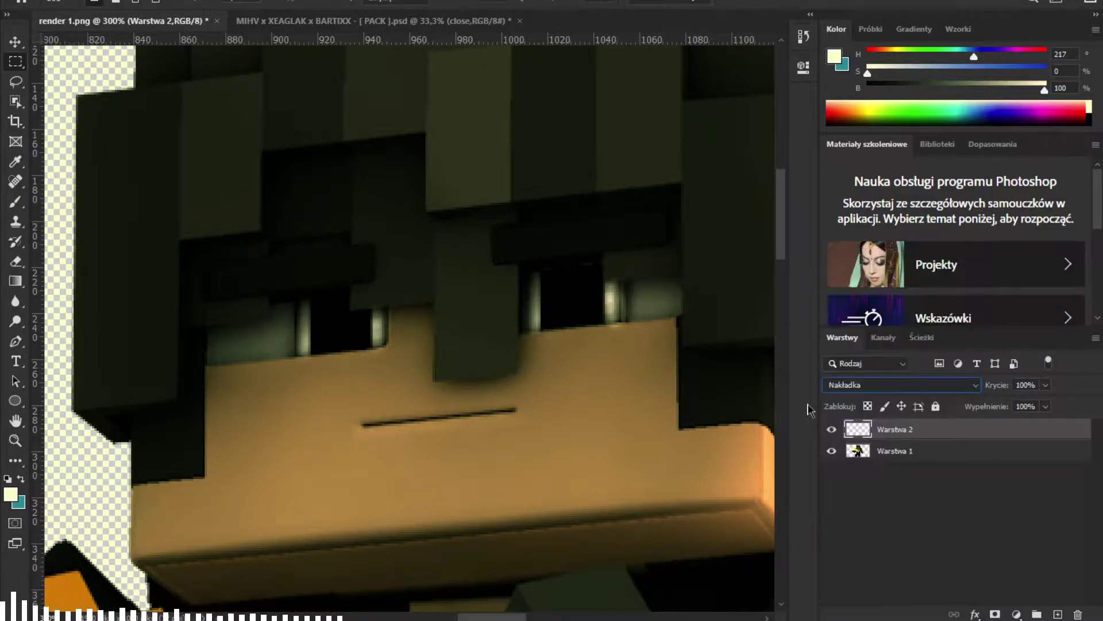
Bring the sword glow v1 and sword glow v4 groups from the pack into render 1.png and fit them over the golden sword
scroll(394, 374, down, 5)
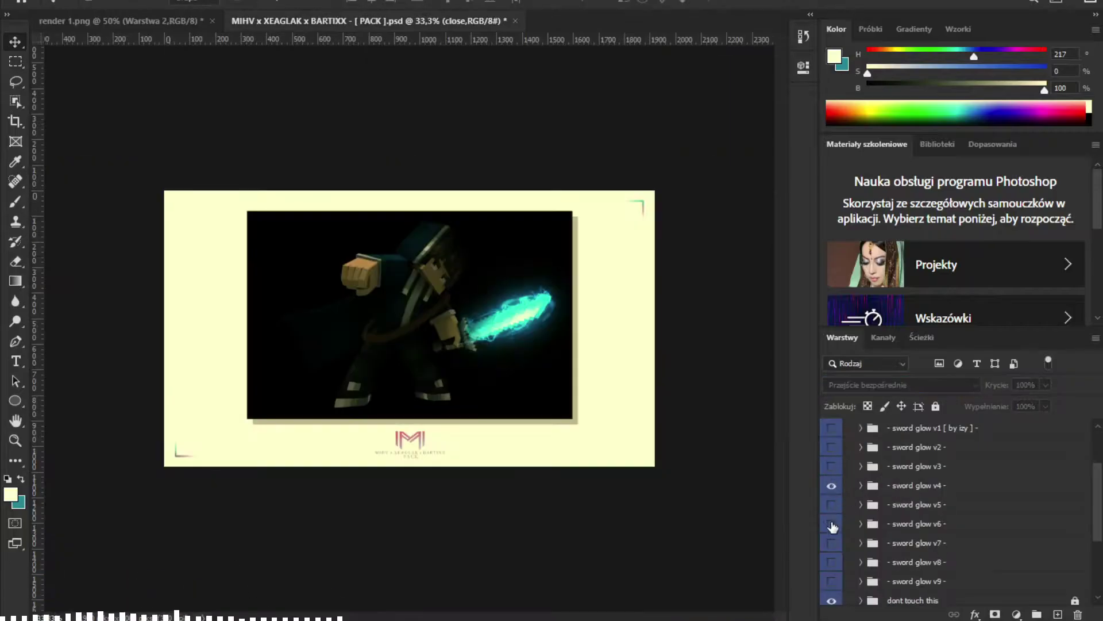
click(914, 523)
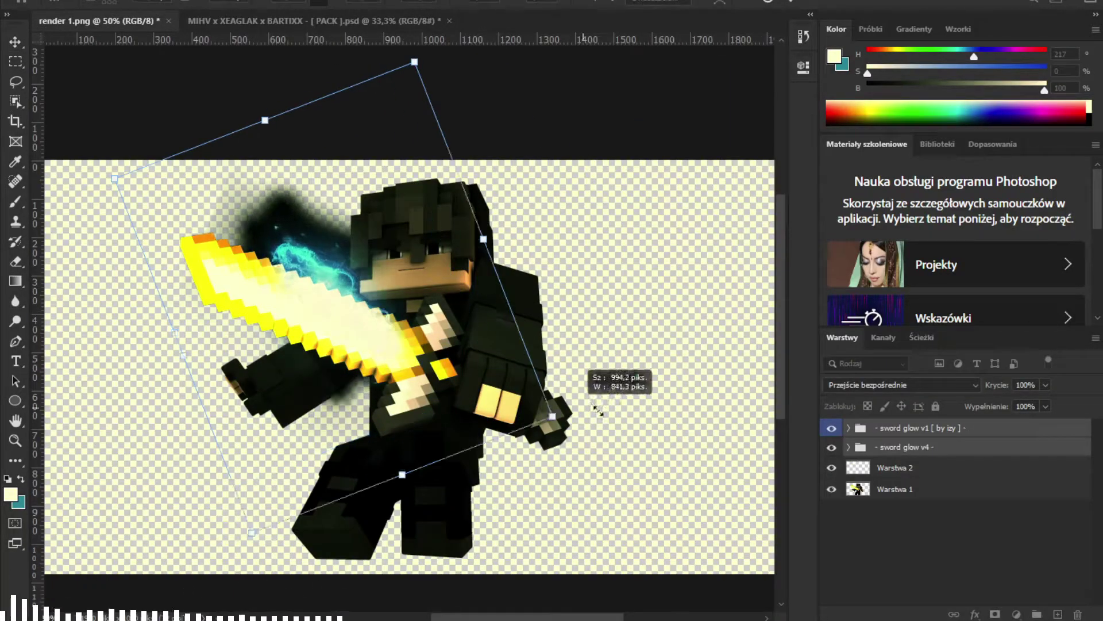
key(Return)
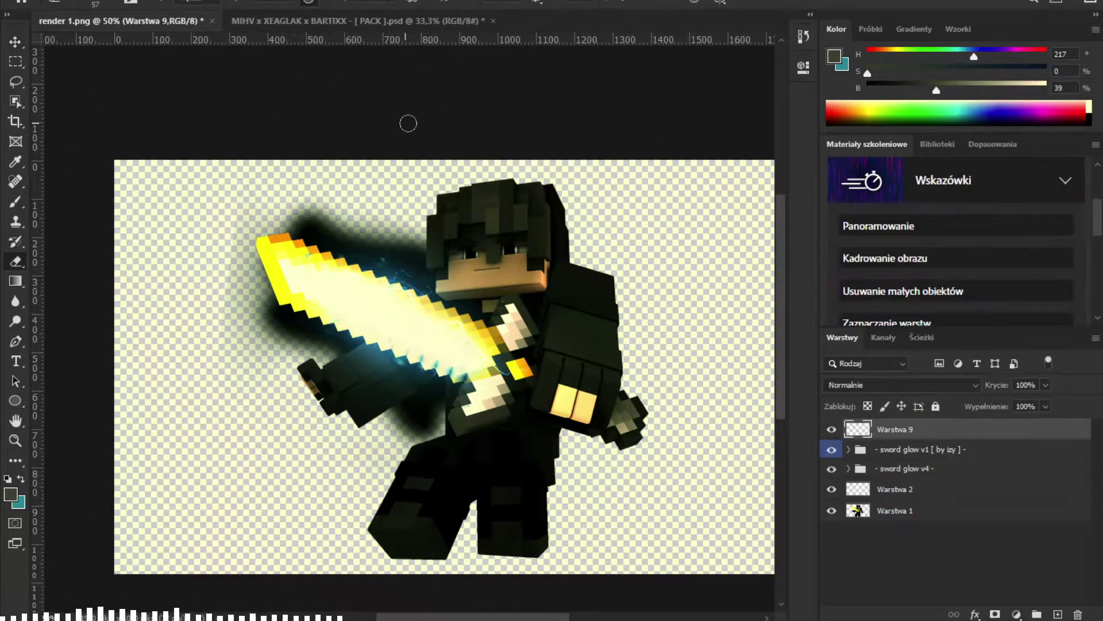
Send the empty Warstwa 9 beneath all other layers and paint a dark grey backdrop behind the character with a 497 px brush
key(e)
key(ctrl+shift+bracketleft)
key(b)
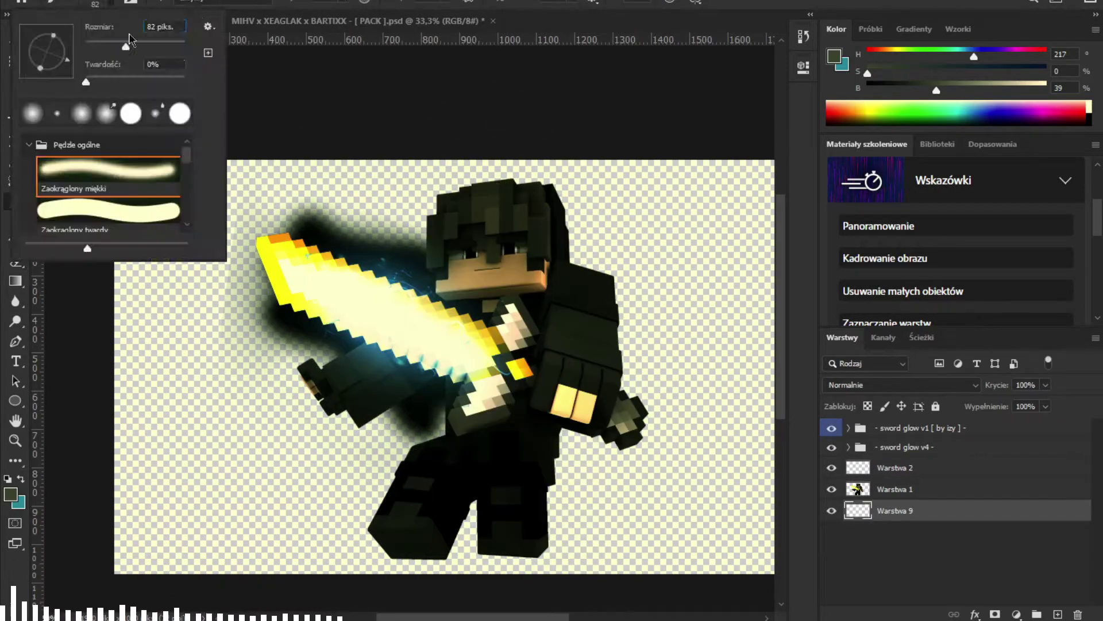
right_click(517, 273)
mouse_move(471, 322)
mouse_down()
mouse_move(431, 492)
mouse_move(574, 402)
mouse_up()
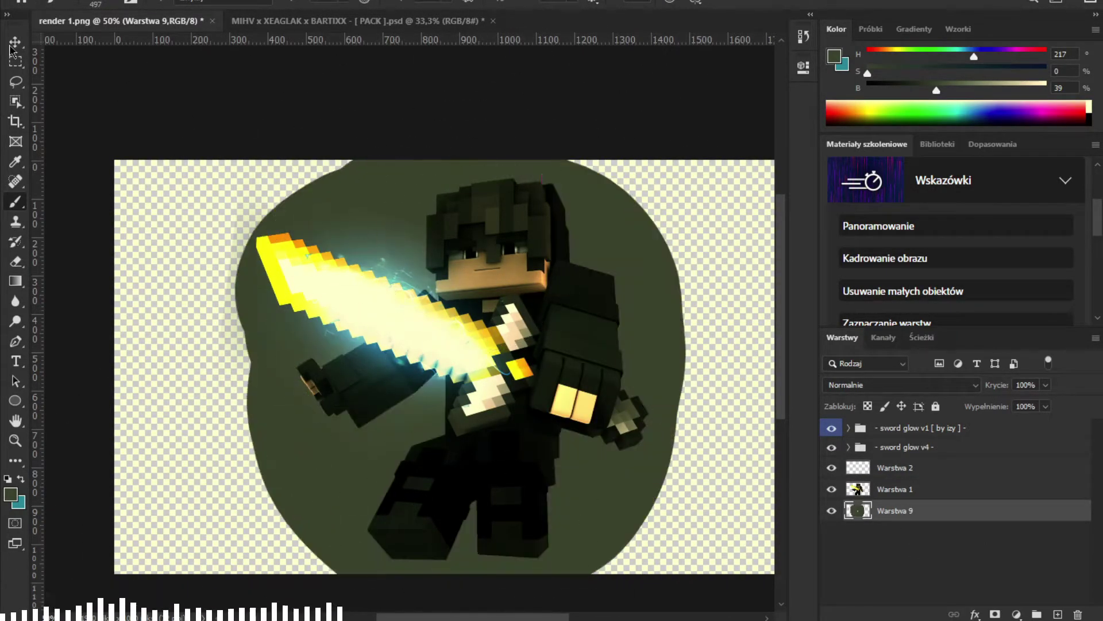
Transform the sword glow v1 and sword glow v4 groups together to align the glow with the blade
click(914, 428)
shift+click(914, 447)
key(ctrl+t)
key(Return)
Remove the dark halo beyond the sword tip from the layers of the sword glow groups, using the Eraser and a lasso selection
ctrl+click(492, 241)
key(e)
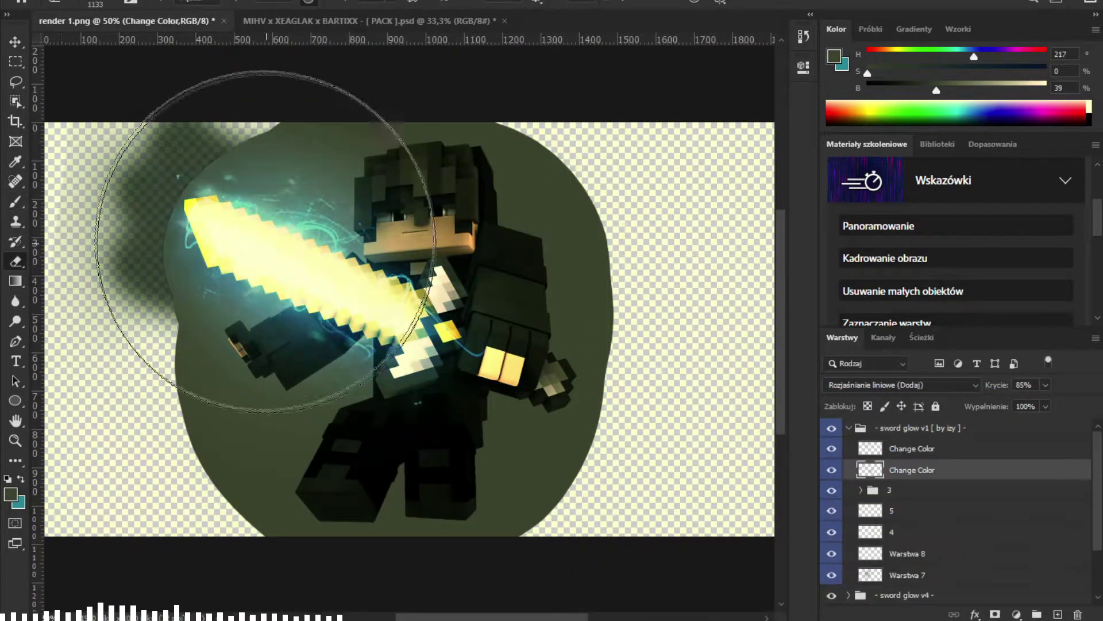
click(848, 595)
key(l)
mouse_move(225, 141)
mouse_down()
mouse_move(167, 259)
mouse_move(173, 315)
mouse_up()
scroll(948, 517, down, 3)
click(906, 524)
key(Delete)
key(ctrl+d)
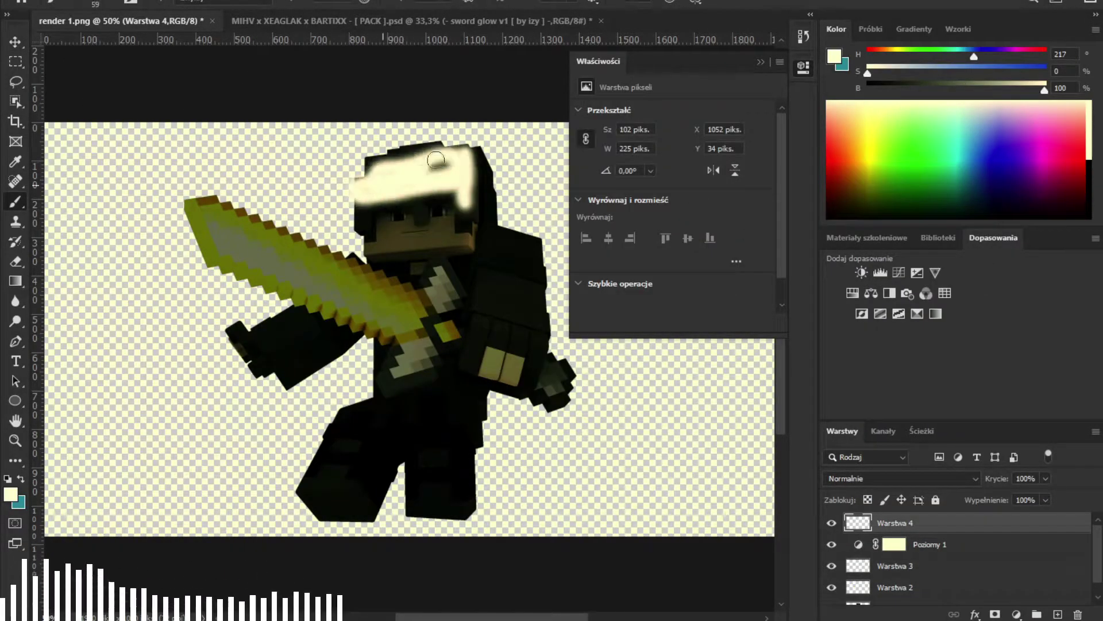
Paint white over the character's head and arms on Warstwa 4 with a soft 59 px brush
drag(436, 159, 422, 247)
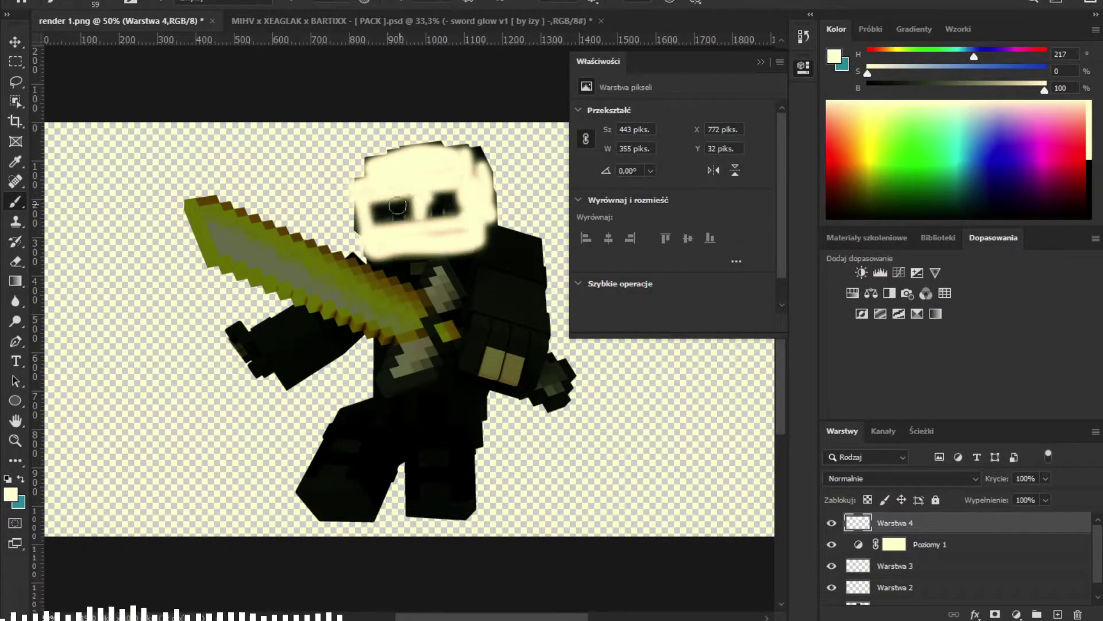
drag(506, 236, 517, 311)
mouse_move(275, 344)
mouse_down()
mouse_move(320, 337)
mouse_move(459, 437)
mouse_move(321, 494)
mouse_move(391, 403)
mouse_up()
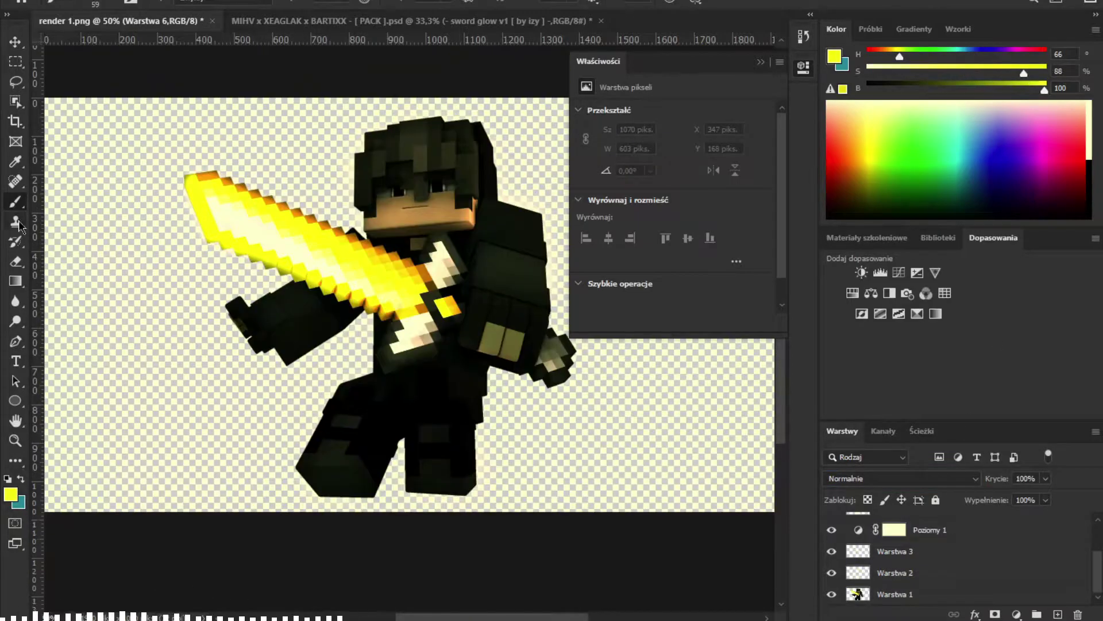
scroll(913, 579, up, 3)
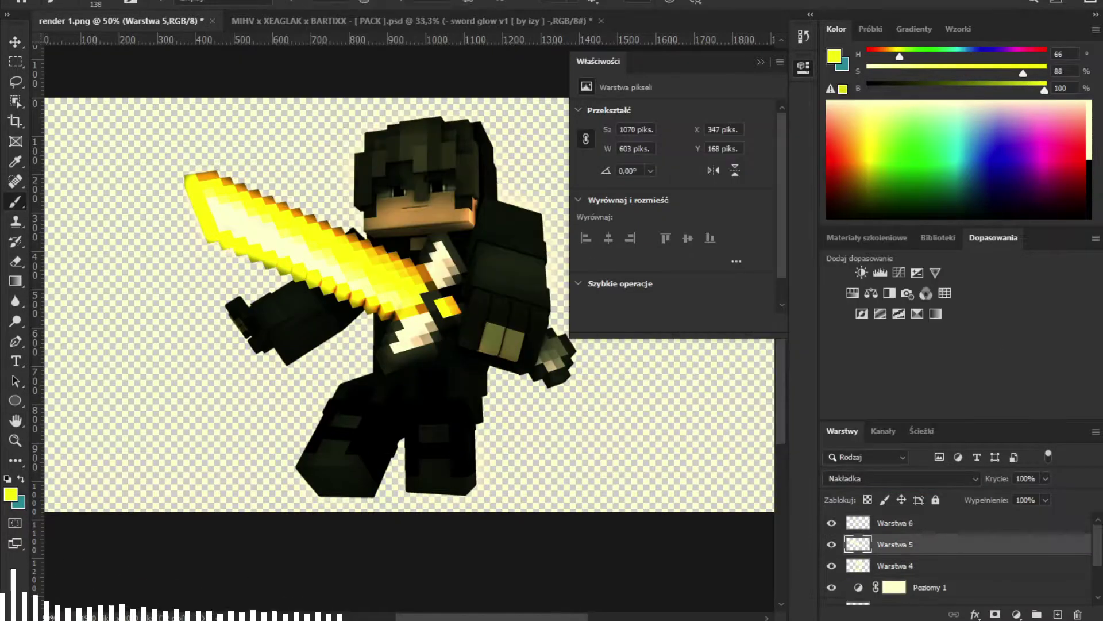
Brush a soft yellow glow along the sword blade and white highlights over its core on Warstwa 7
click(831, 544)
drag(259, 157, 369, 291)
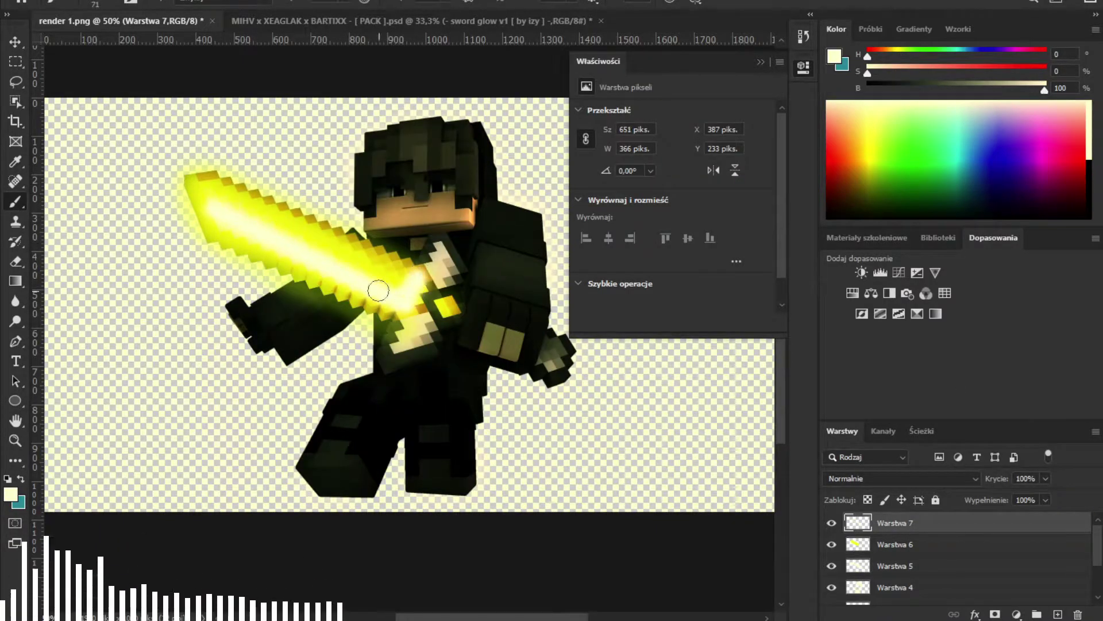
mouse_move(204, 209)
mouse_down()
mouse_move(405, 310)
mouse_move(224, 219)
mouse_up()
key(ctrl+z)
right_click(218, 173)
key(ctrl+z)
key(e)
Check the sword glow in the Export As preview as a 1920 x 1080 PNG, leave without exporting and activate the Brush on Warstwa 6
key(alt+f)
click(271, 199)
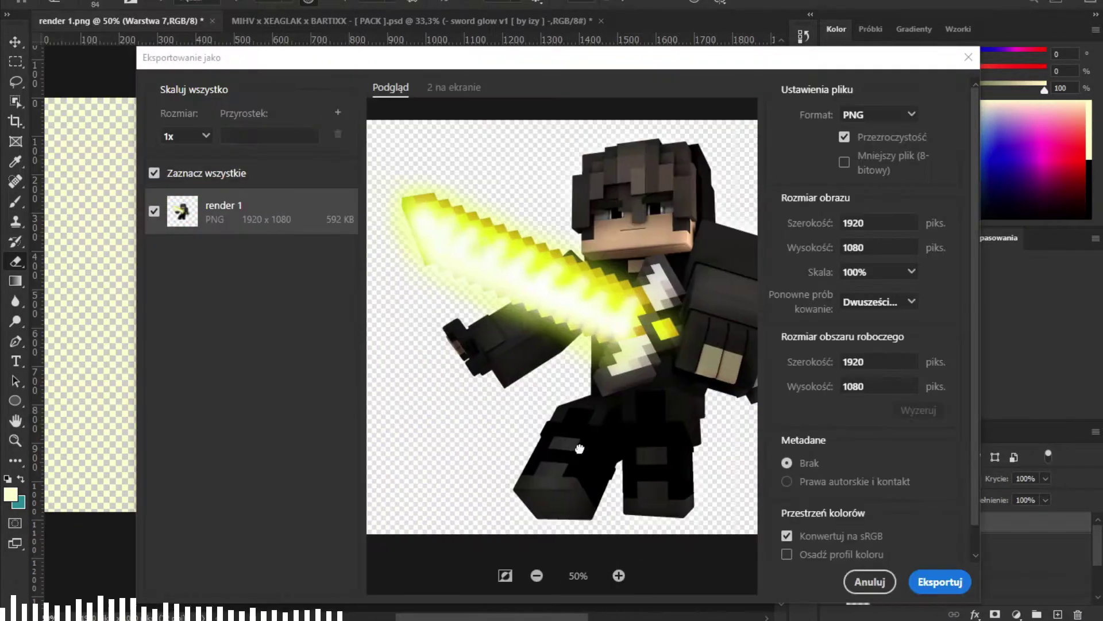
key(Escape)
key(v)
key(ctrl+alt+shift+w)
key(Escape)
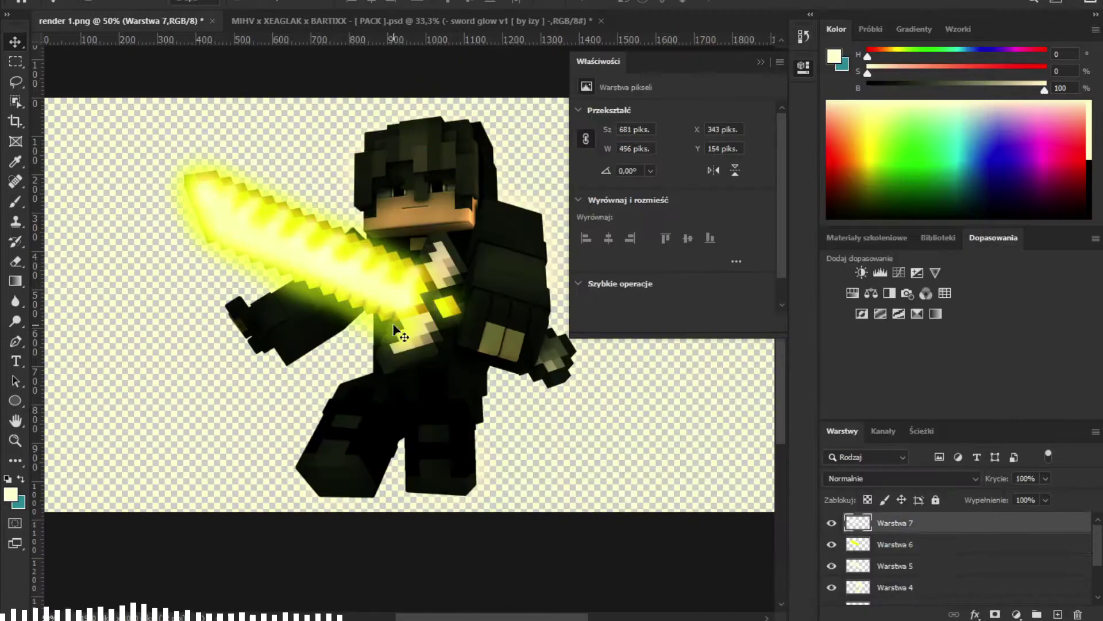
key(alt+bracketleft)
key(b)
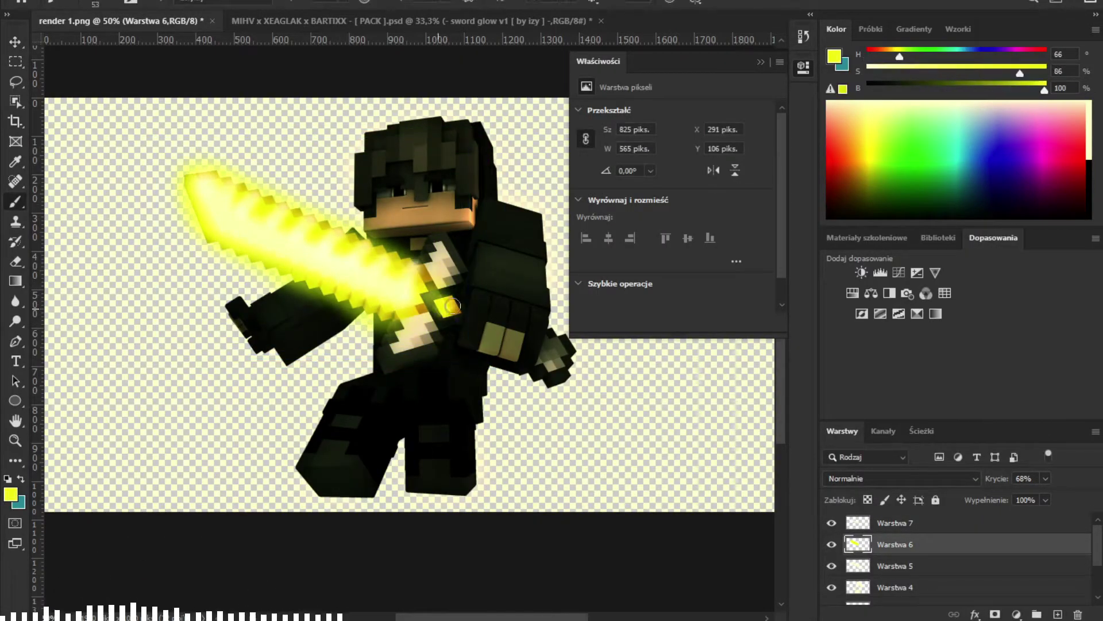
key(ctrl+alt+shift+w)
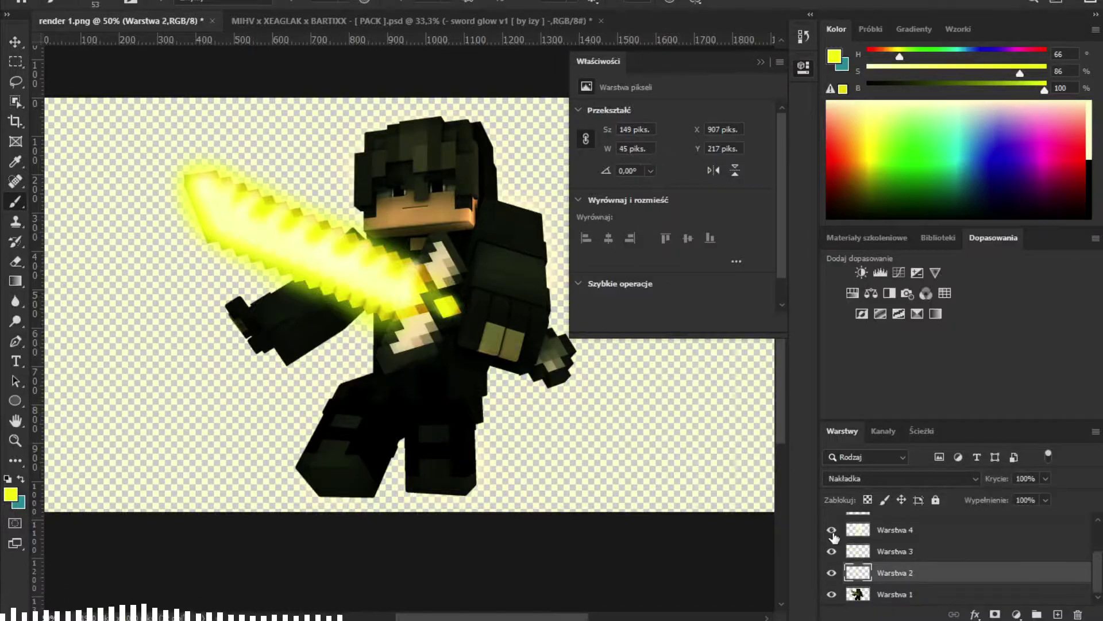
Paint black beside the character's hair on Warstwa 8, beneath Warstwa 1, with a soft 53 px brush
right_click(833, 531)
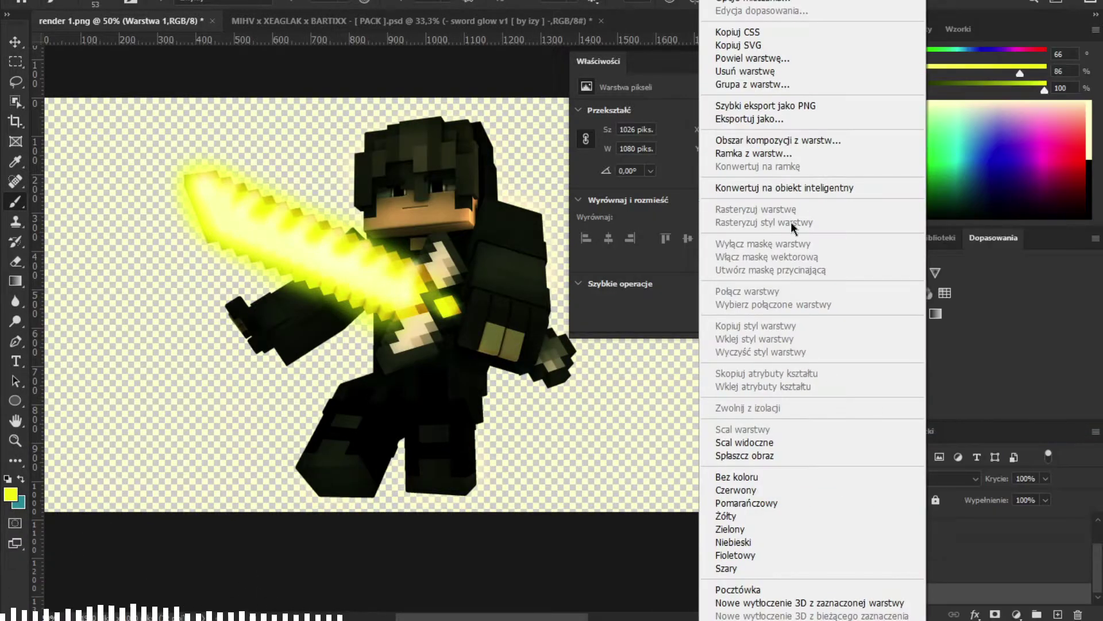
key(Escape)
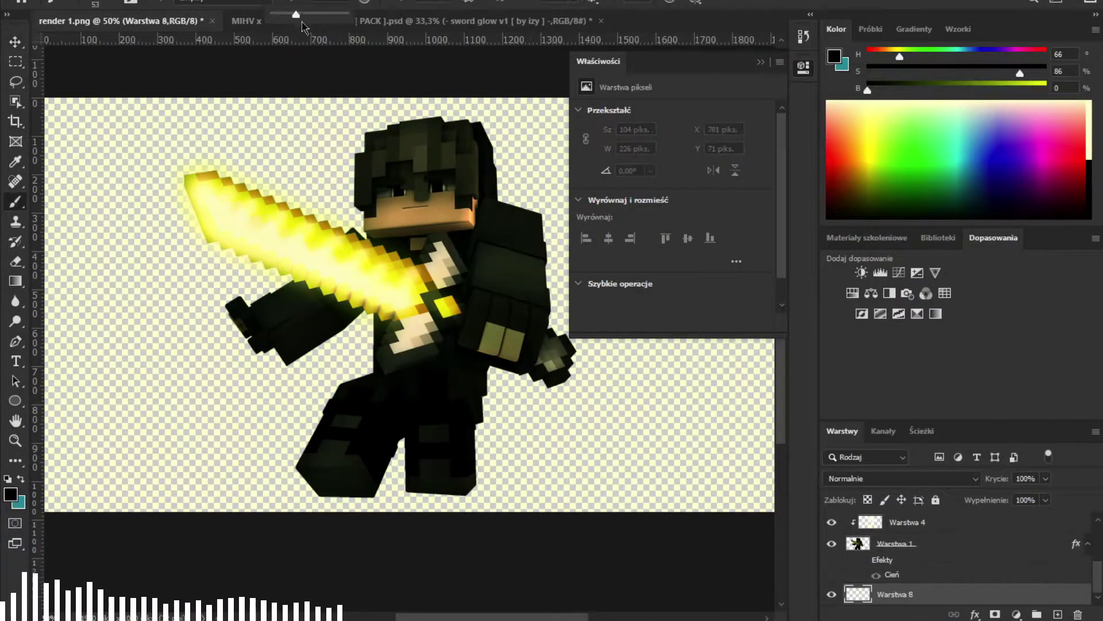
mouse_move(367, 123)
mouse_down()
mouse_move(351, 229)
mouse_move(357, 223)
mouse_up()
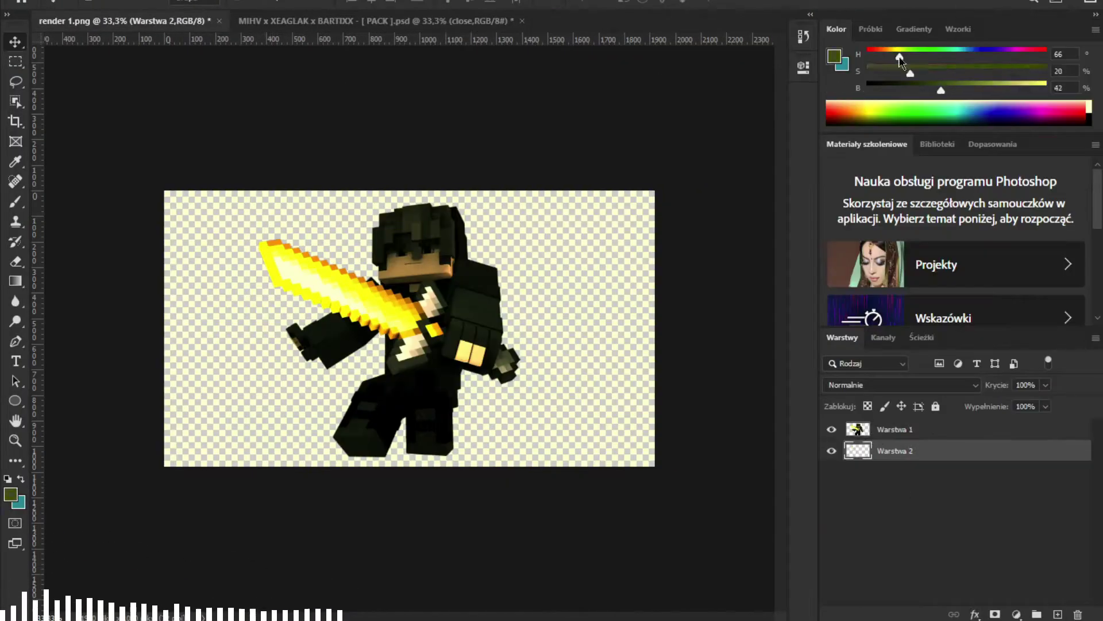
Fill Warstwa 2 behind the character with a dark green backdrop colour
right_click(114, 142)
click(176, 235)
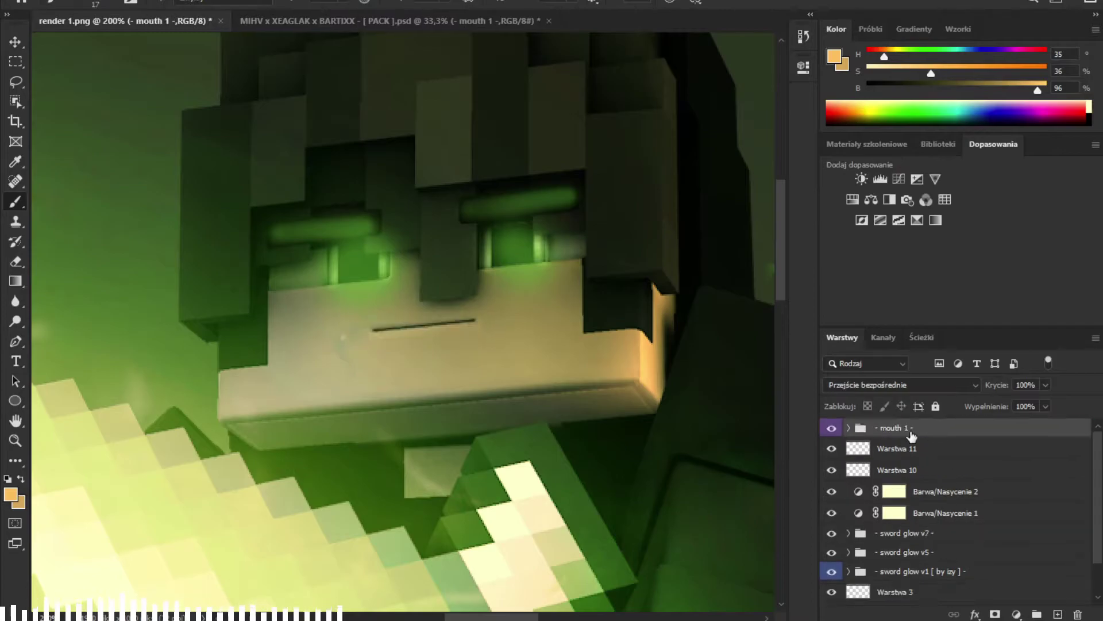
Touch up the skin around the mouth with a sampled skin tone and add a Hue/Saturation adjustment layer above Warstwa 13
right_click(478, 322)
alt+click(475, 319)
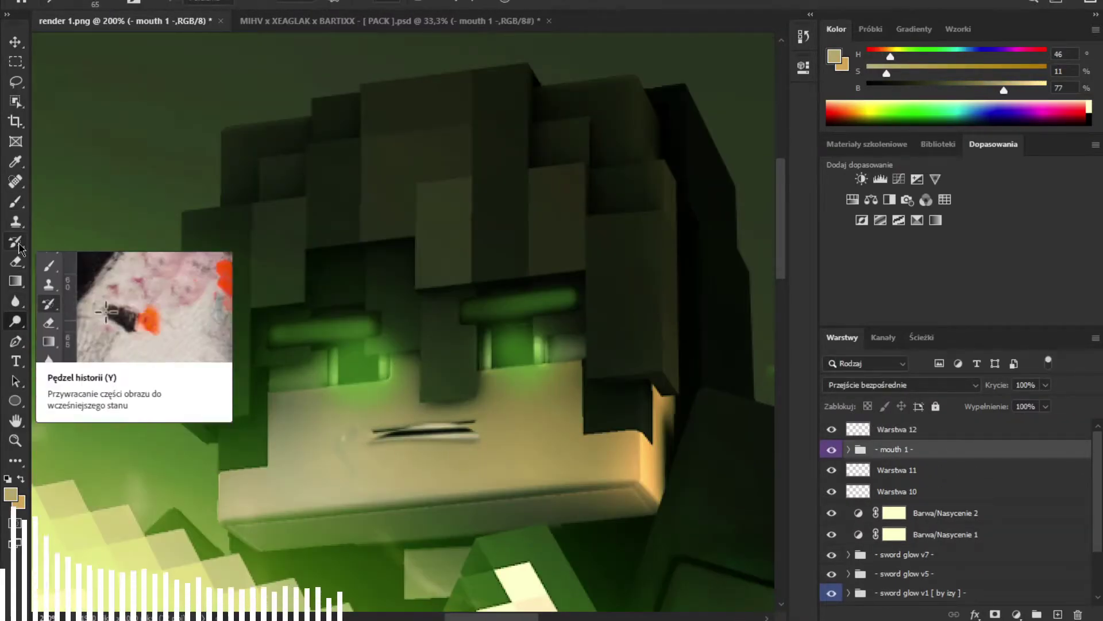
key(alt+bracketleft)
key(b)
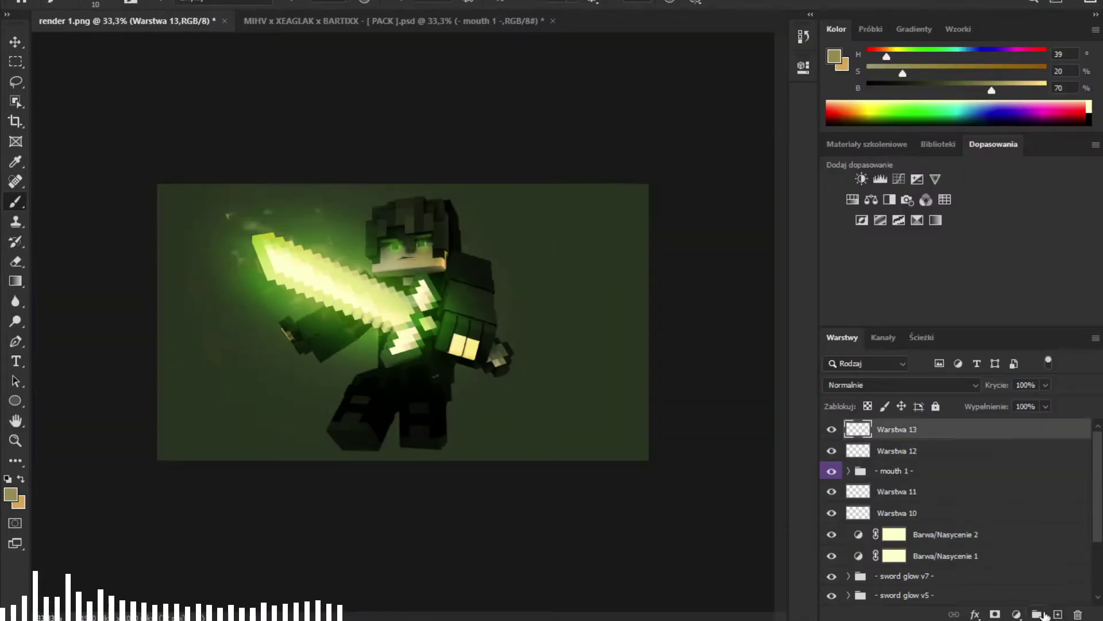
click(852, 199)
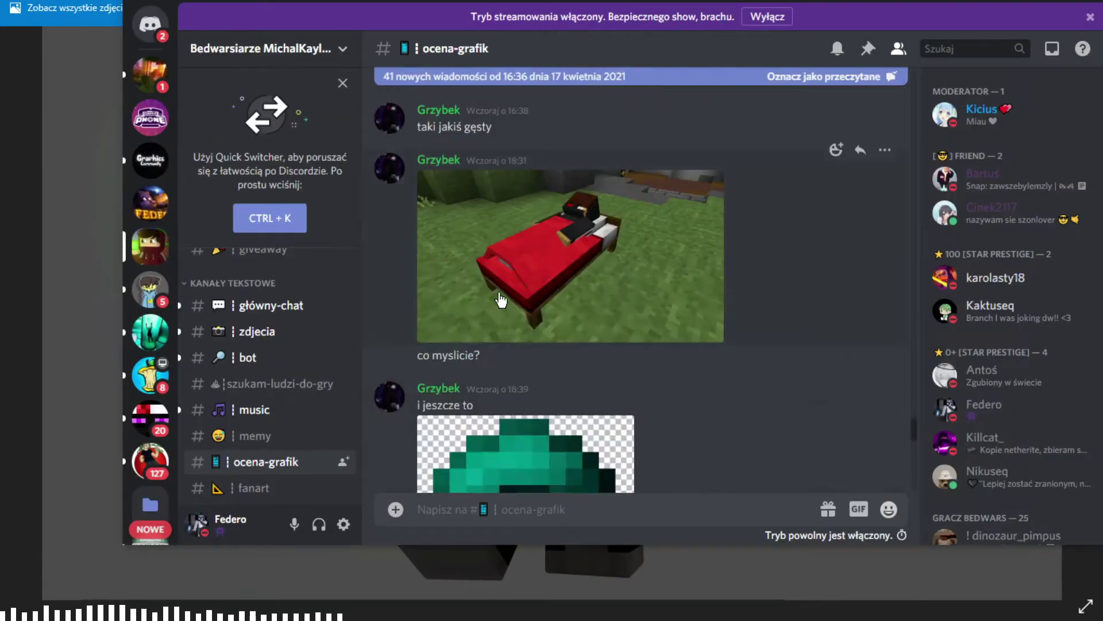
scroll(517, 299, down, 10)
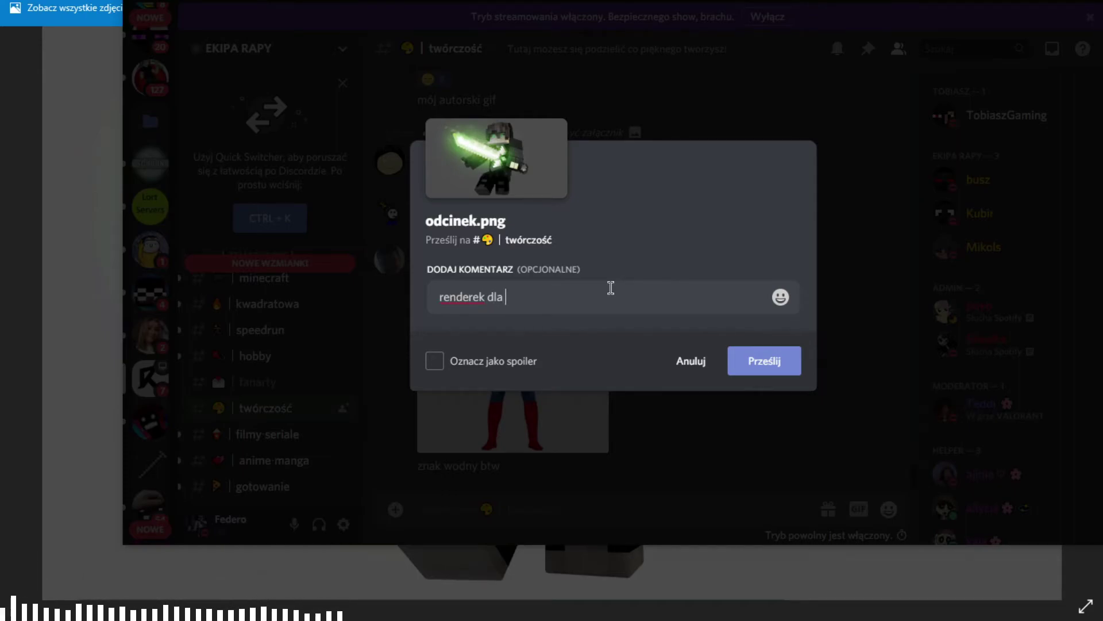
text(@F)
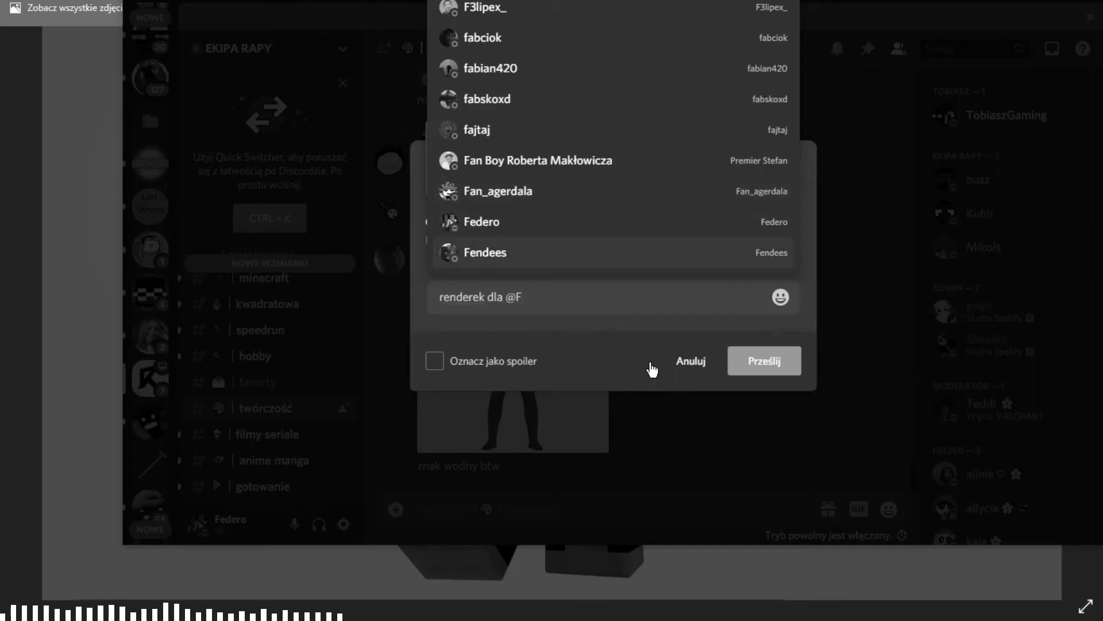
click(685, 371)
Upload odcinek.png to the twórczość channel in Discord with the comment "Renderek dla" followed by a mention of the recipient
drag(133, 52, 562, 229)
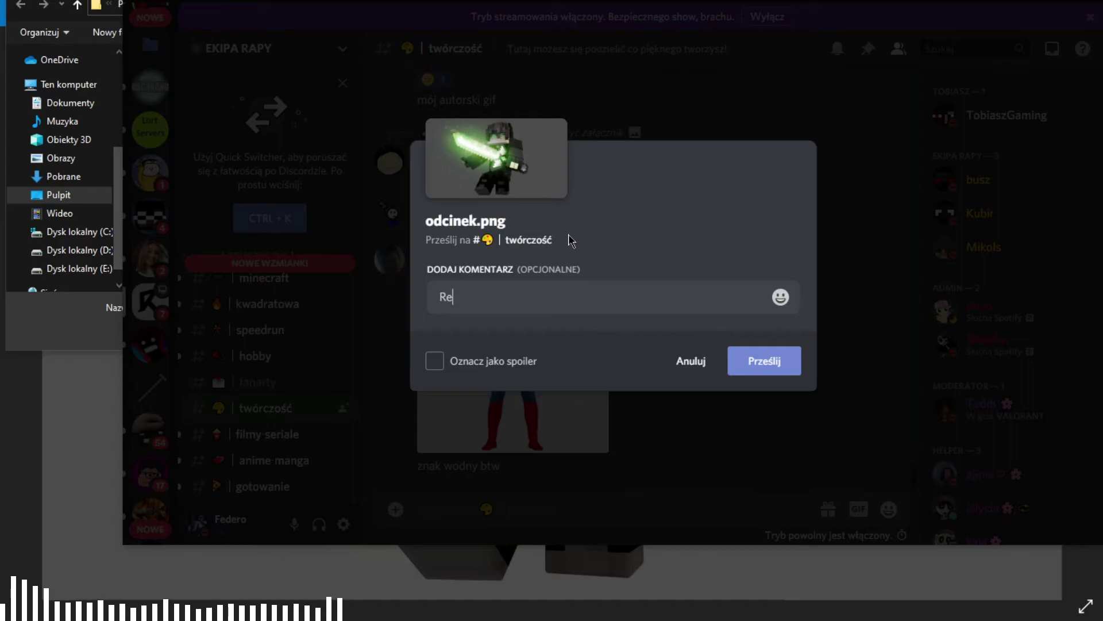
text(@Frago)
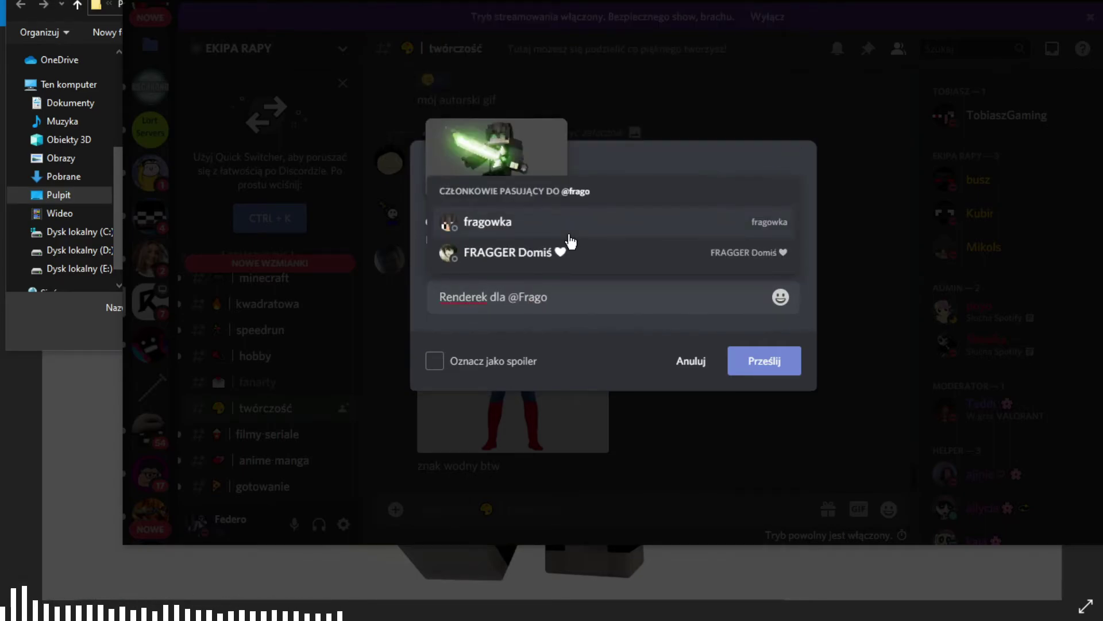
click(571, 233)
click(750, 377)
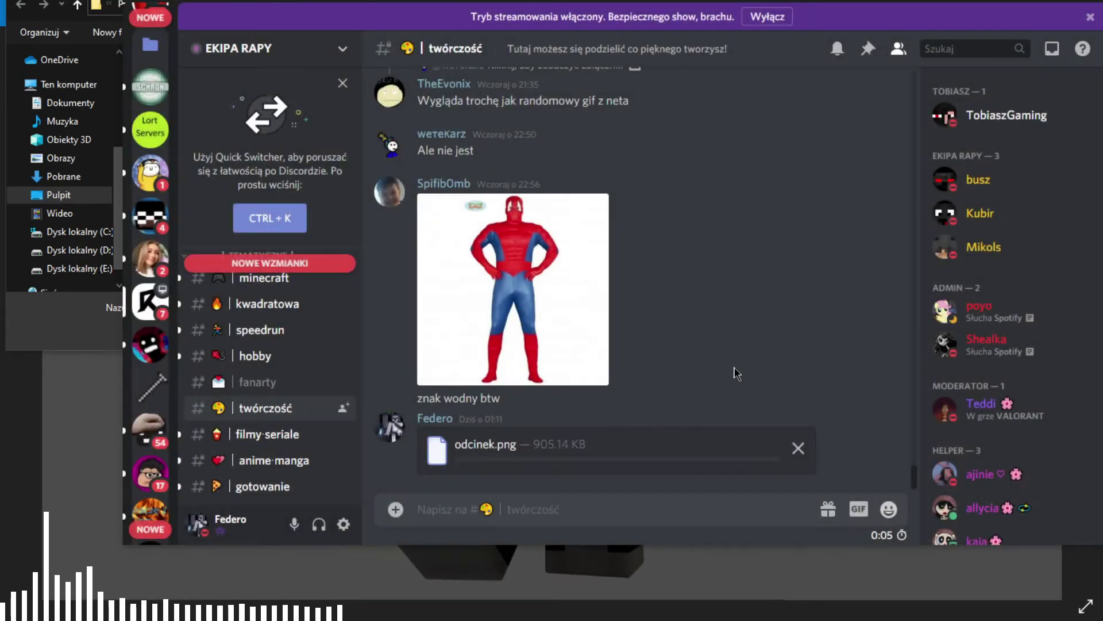